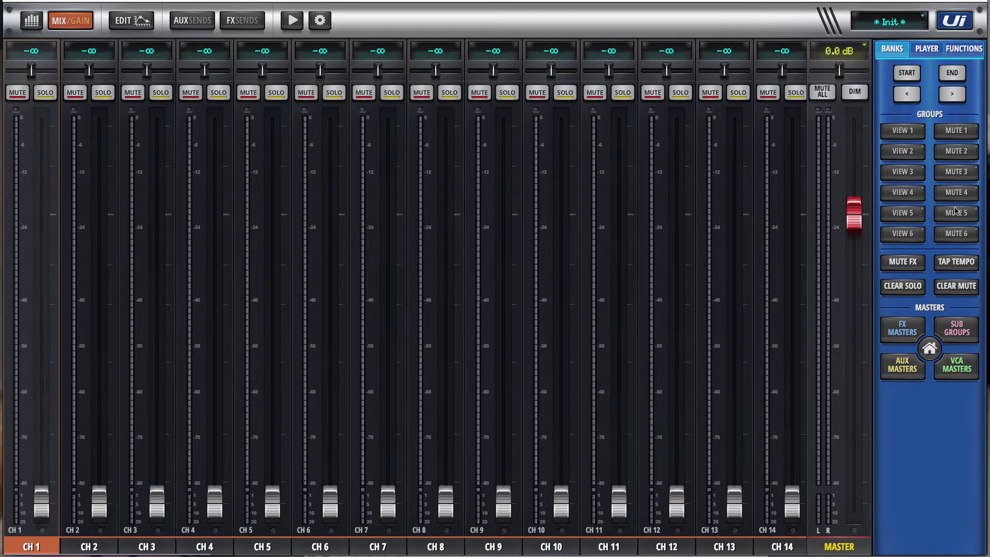
Load the J_DAW_CEDUNA snapshot from the JACKDAW show onto the mixer
click(320, 20)
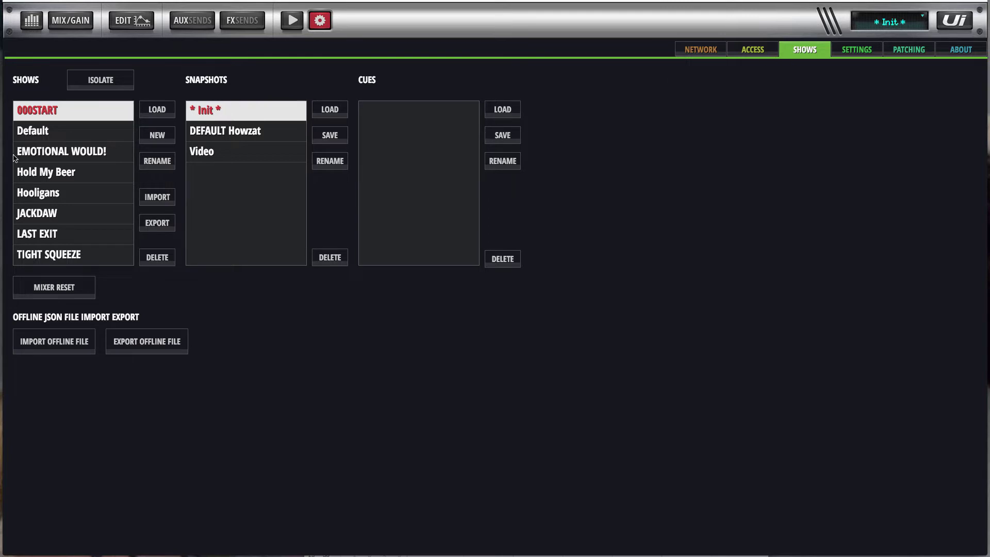
click(70, 214)
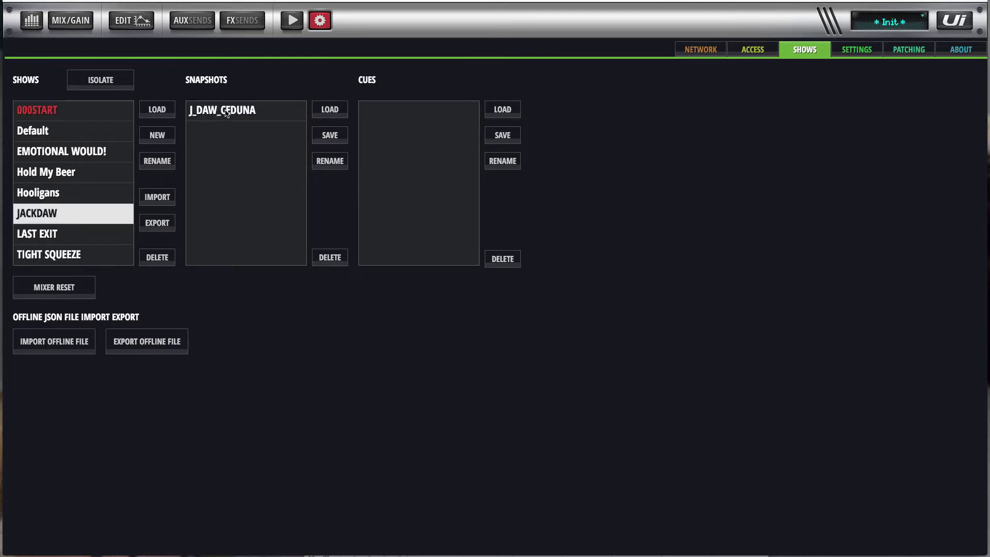
click(225, 110)
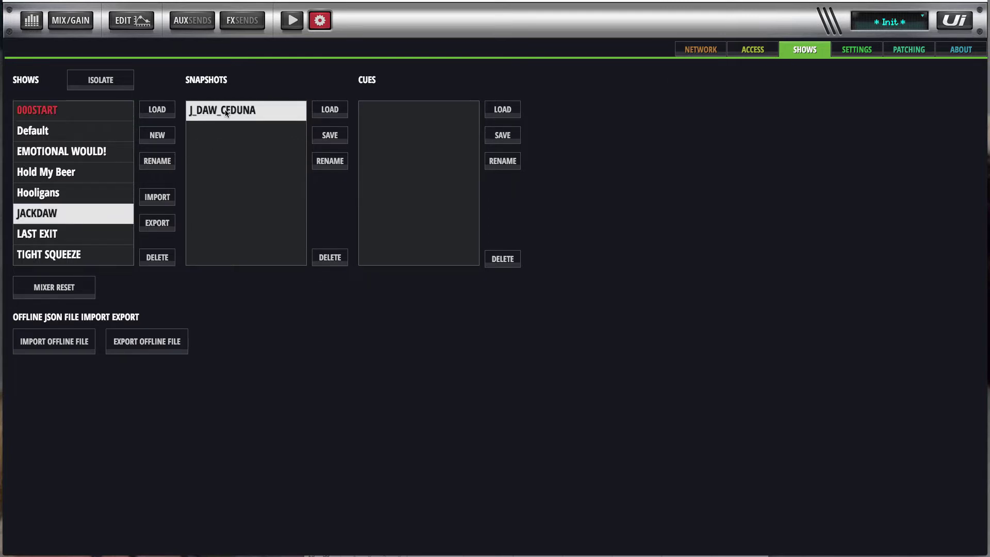
click(333, 115)
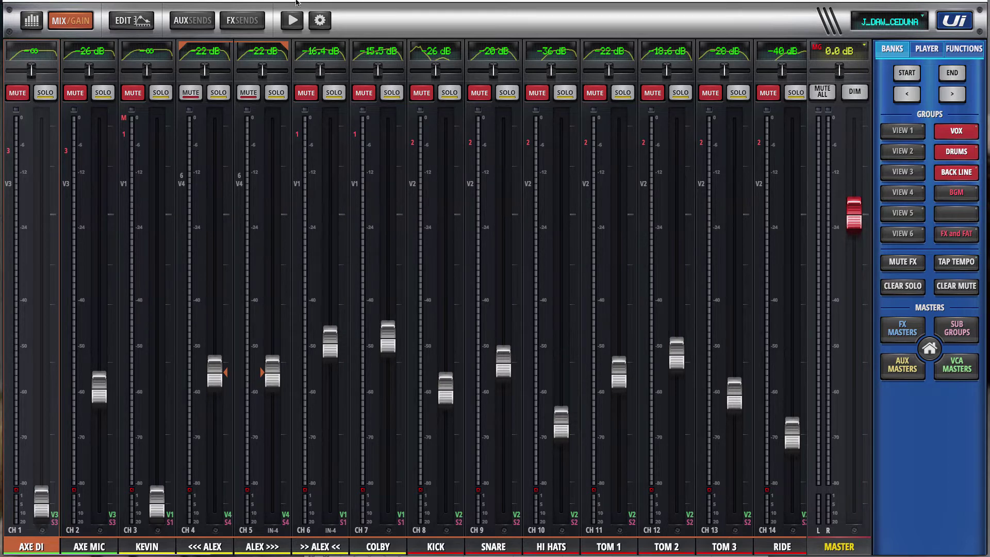
Load the JACKDAW local settings preset and confirm the interface reload
click(320, 22)
click(854, 53)
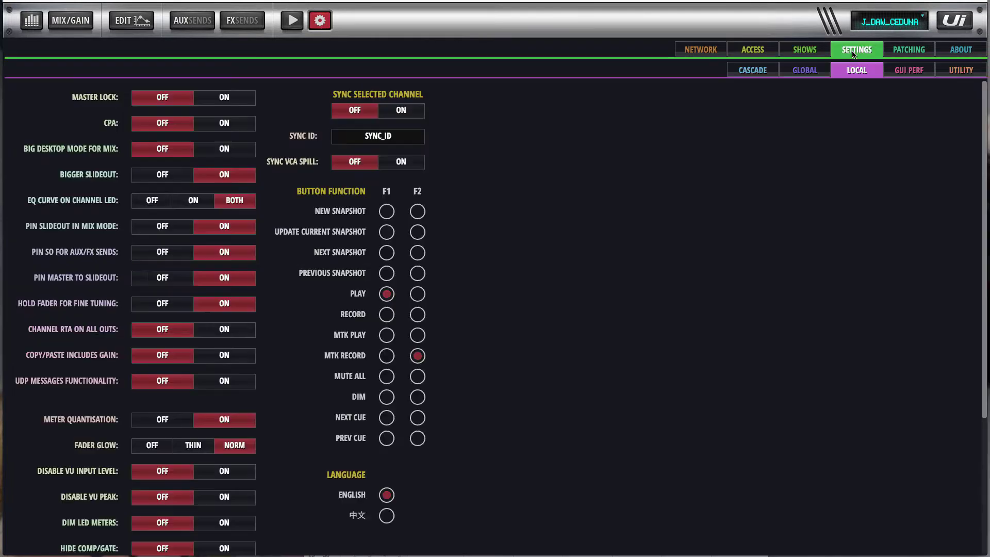
scroll(651, 367, down, 3)
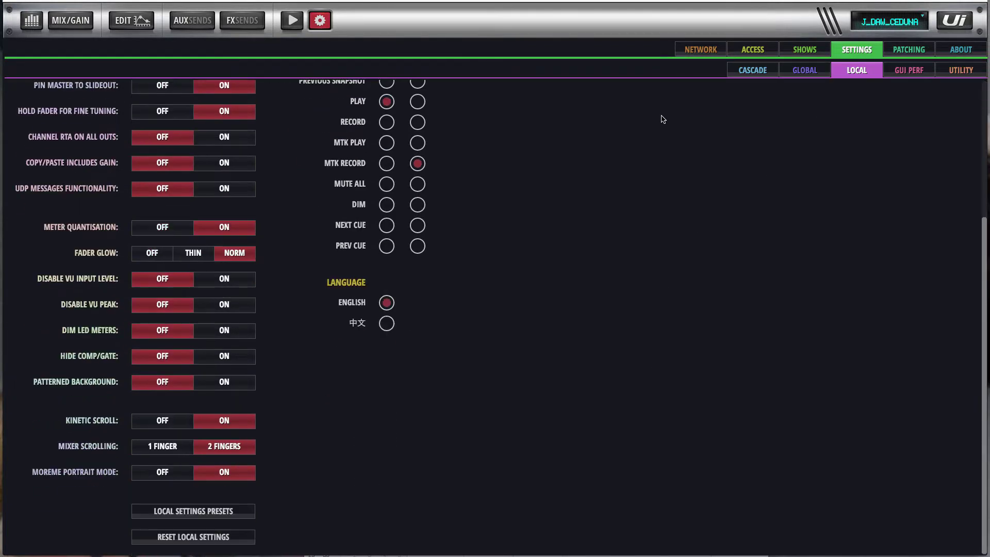
click(212, 513)
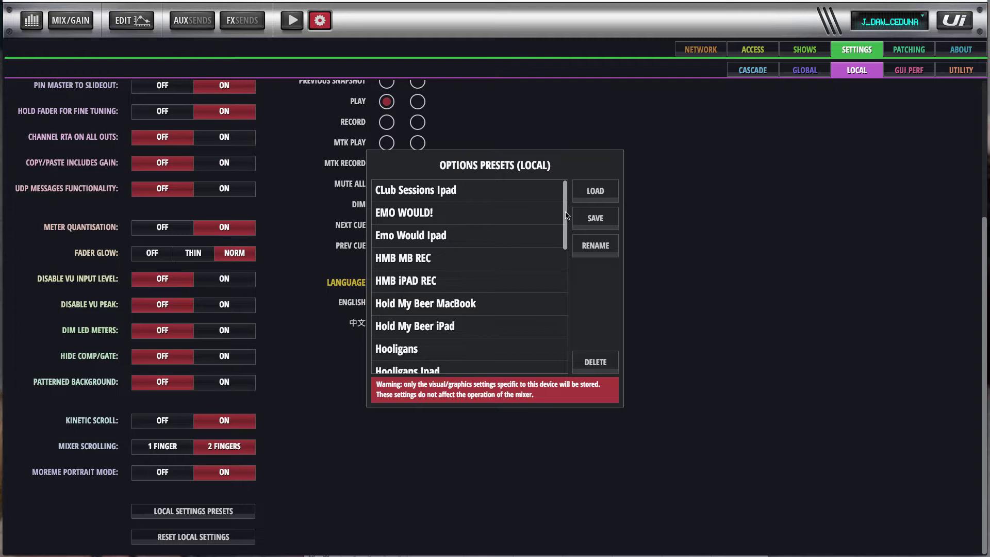
scroll(567, 255, down, 3)
scroll(566, 259, down, 2)
scroll(407, 238, up, 1)
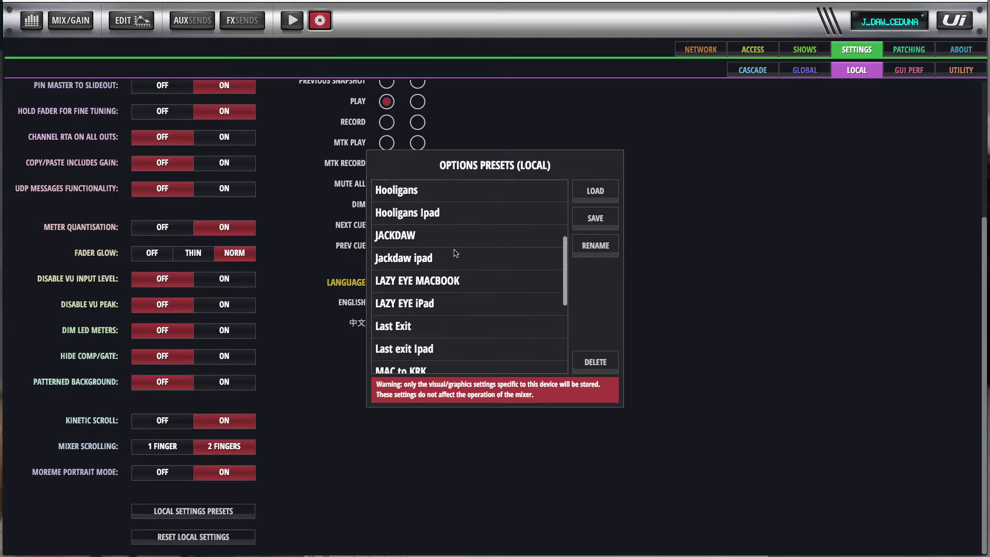
click(408, 236)
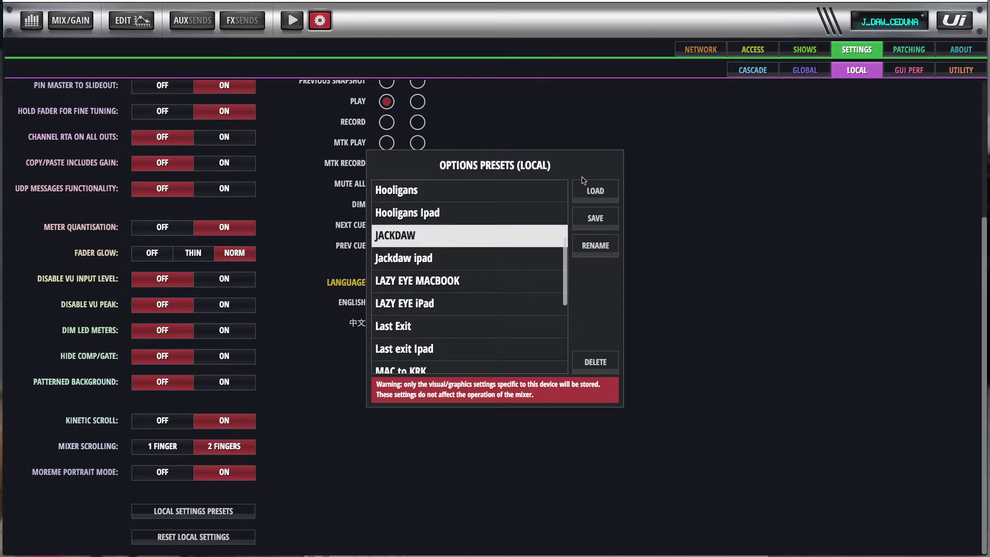
click(613, 194)
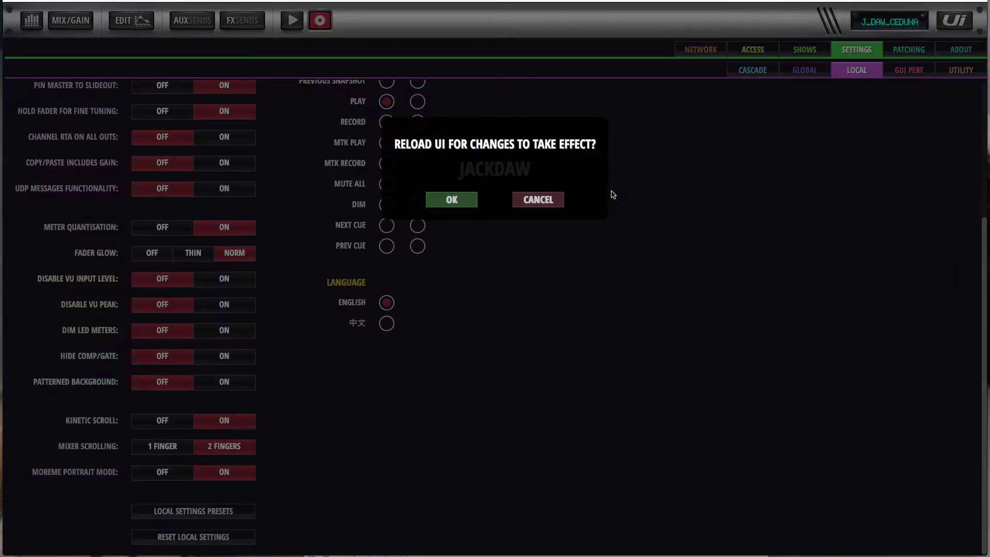
click(467, 204)
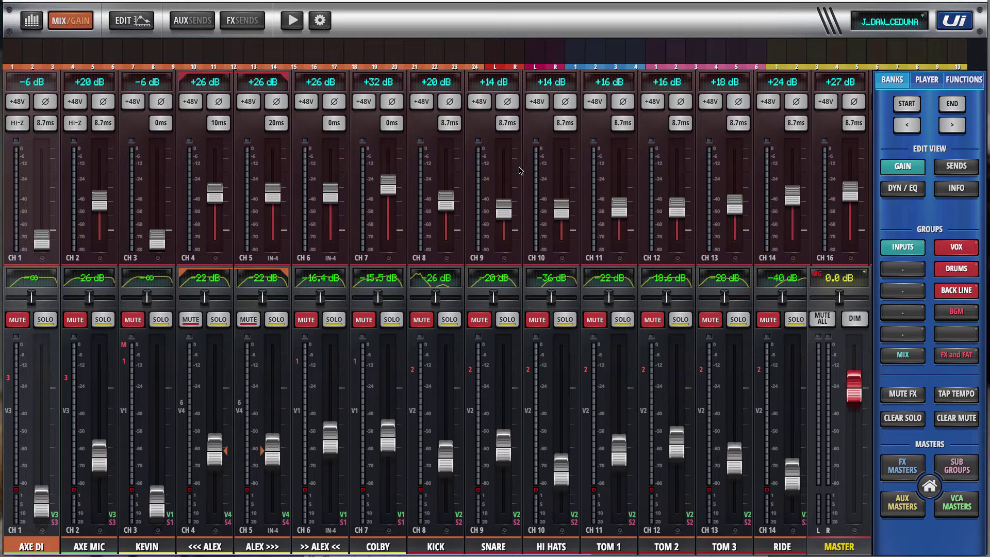
Switch off the INPUTS view group in the reloaded big desktop layout
click(893, 252)
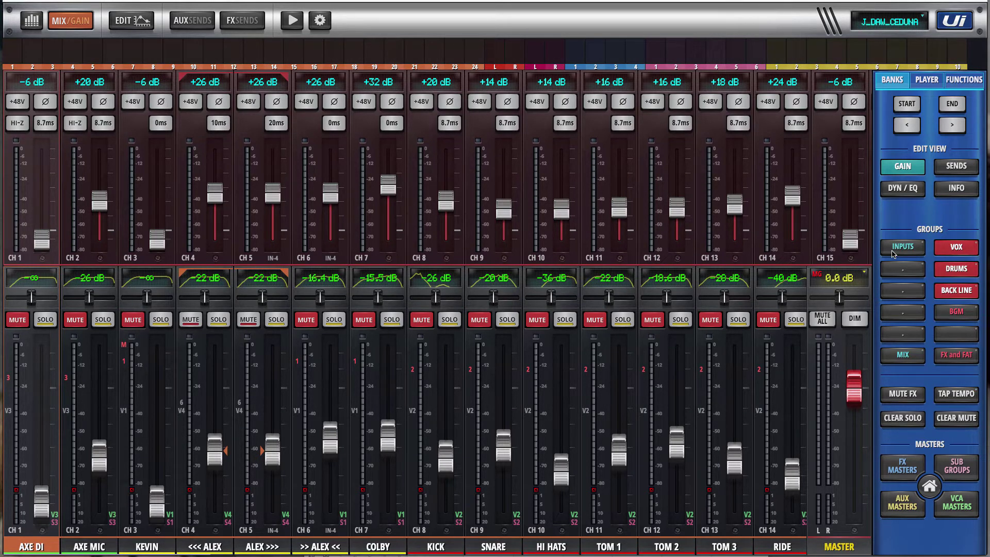
Show only the MIX view group, toggling it off and back on to compare
click(904, 355)
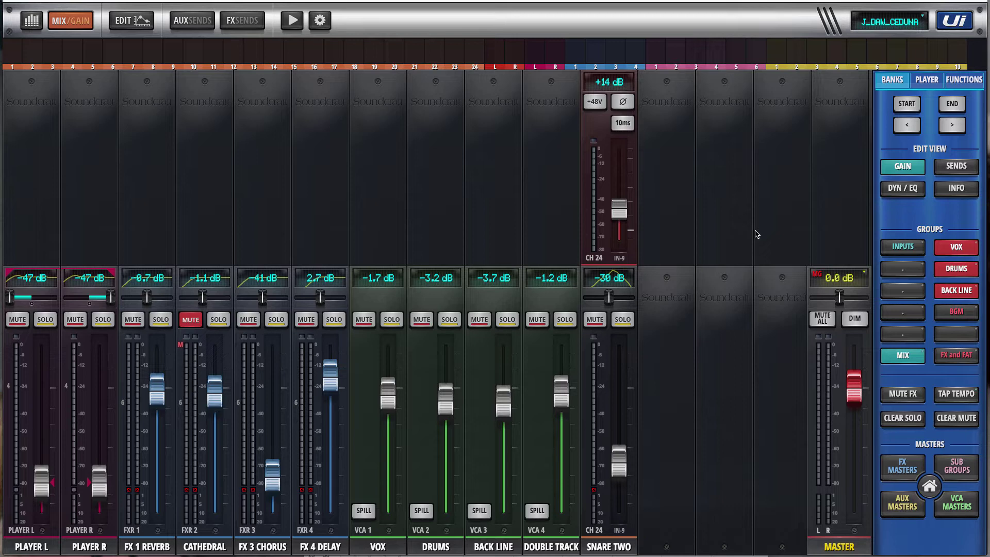
click(902, 355)
click(903, 355)
click(426, 512)
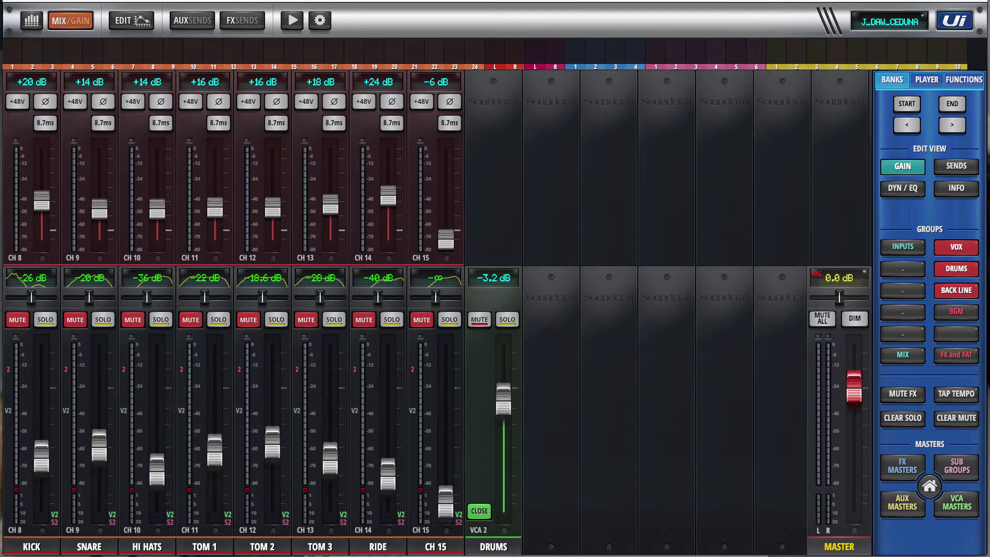
click(482, 511)
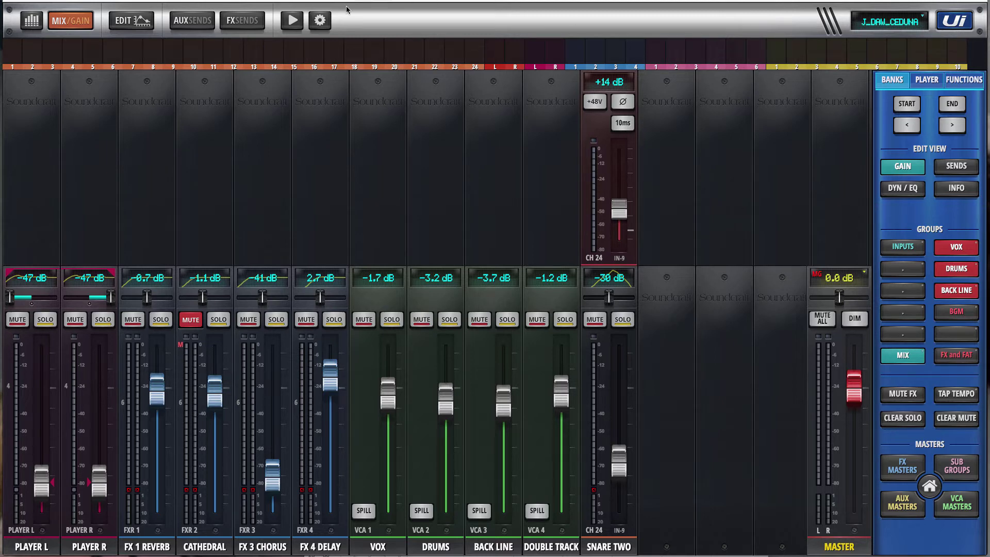
Load the Jackdaw ipad local settings preset and confirm the interface reload
click(320, 20)
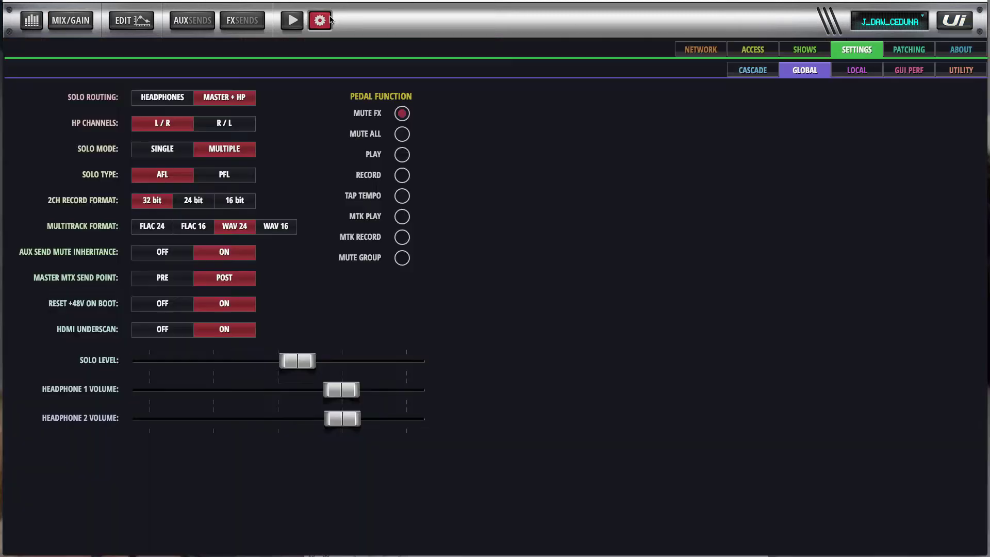
click(860, 72)
drag(586, 396, 581, 187)
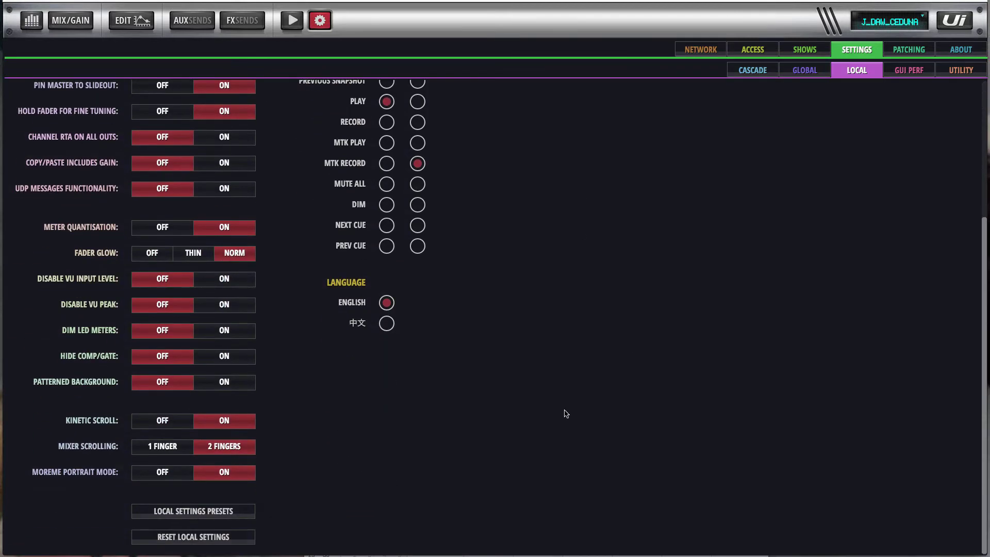
click(241, 513)
scroll(562, 240, down, 5)
scroll(561, 299, up, 1)
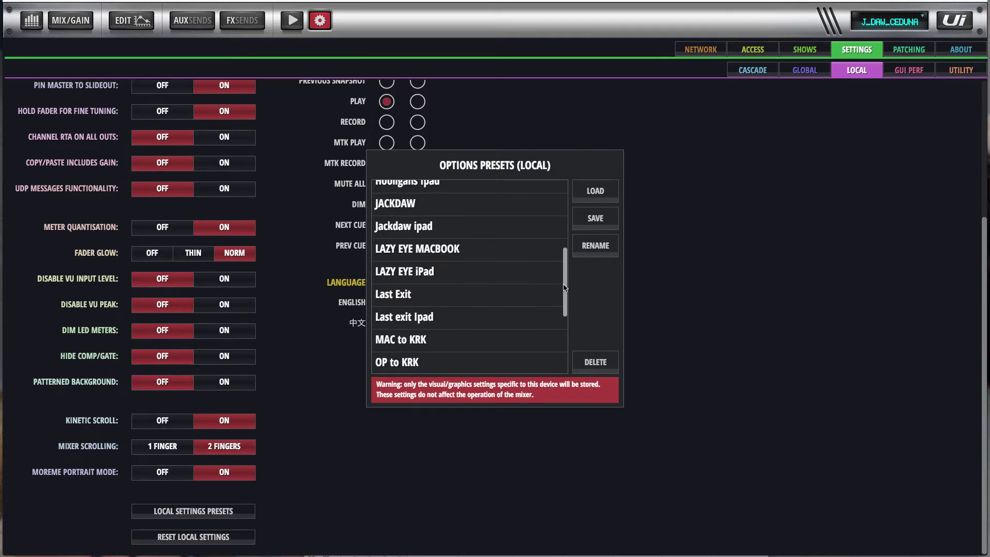
click(398, 227)
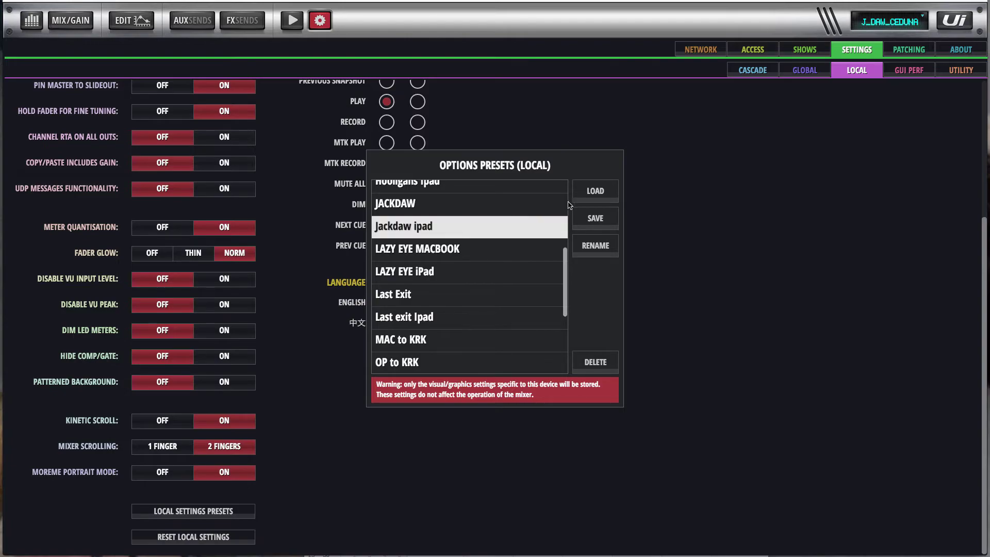
click(601, 199)
click(466, 201)
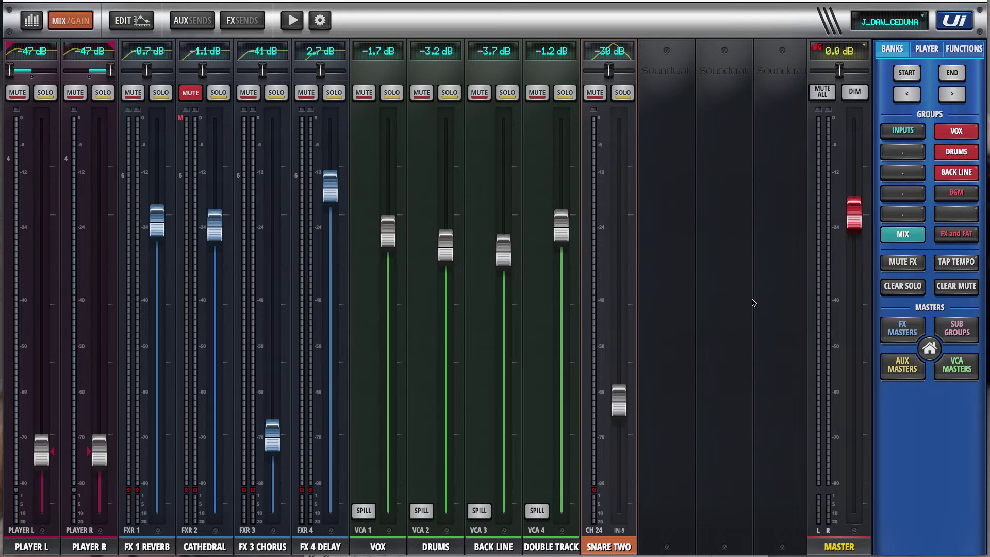
Open the Local Settings Presets list and scroll through the saved presets, including JACKDAW and Jackdaw ipad
click(328, 24)
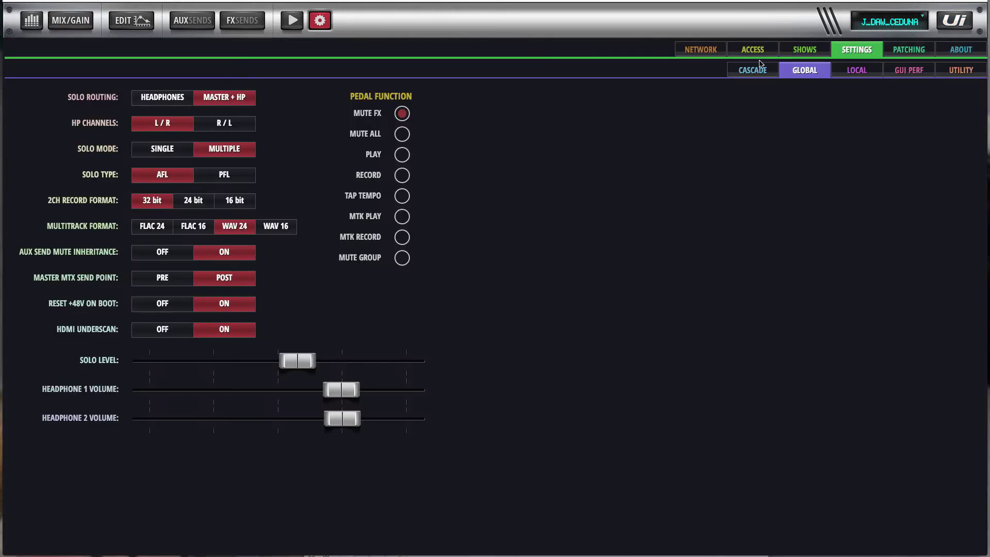
click(856, 72)
scroll(548, 364, down, 4)
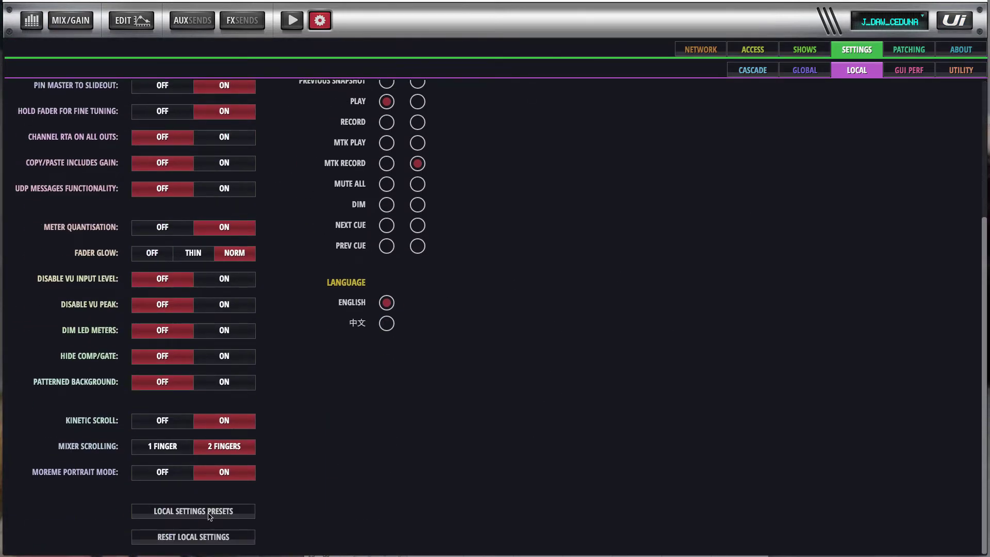
click(210, 513)
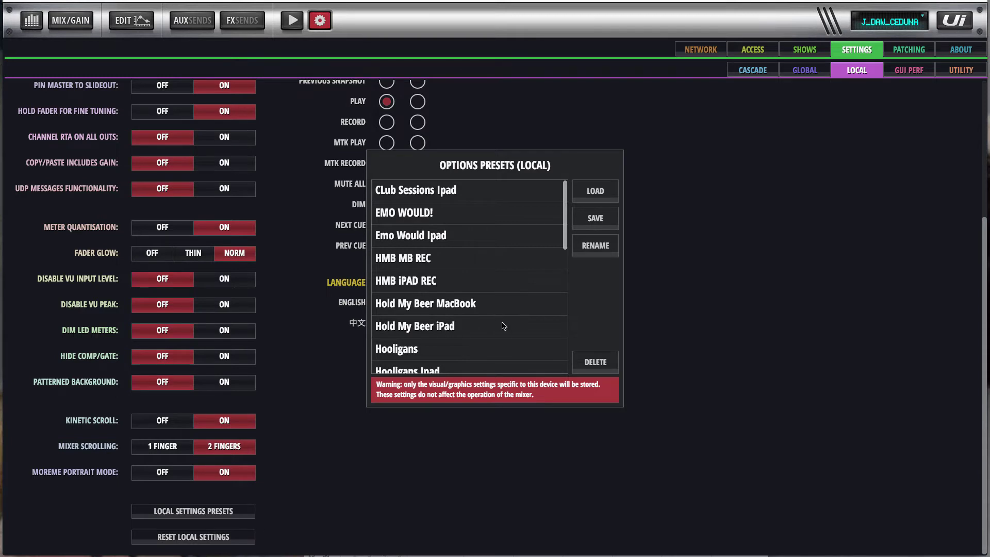
drag(504, 327, 508, 276)
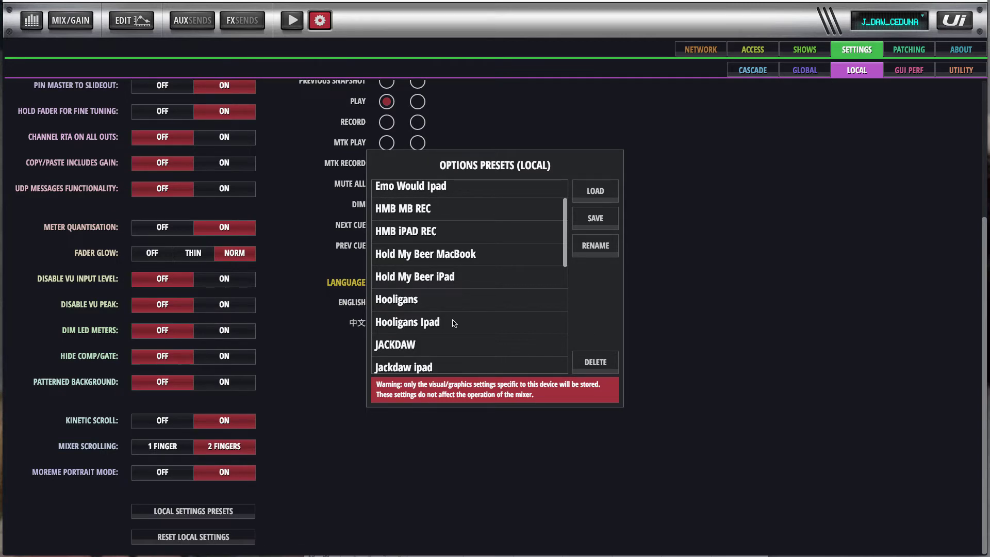
drag(465, 332, 468, 294)
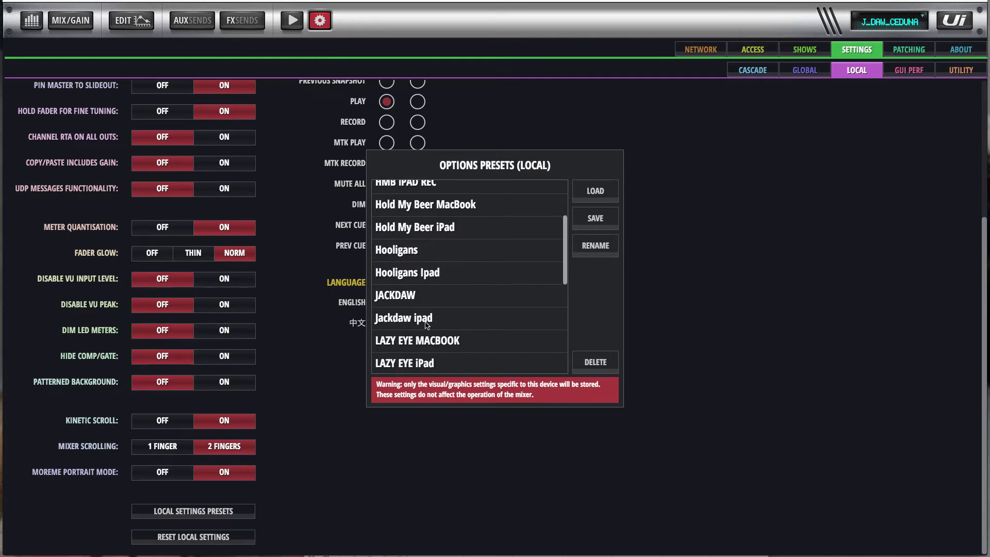
drag(484, 328, 495, 250)
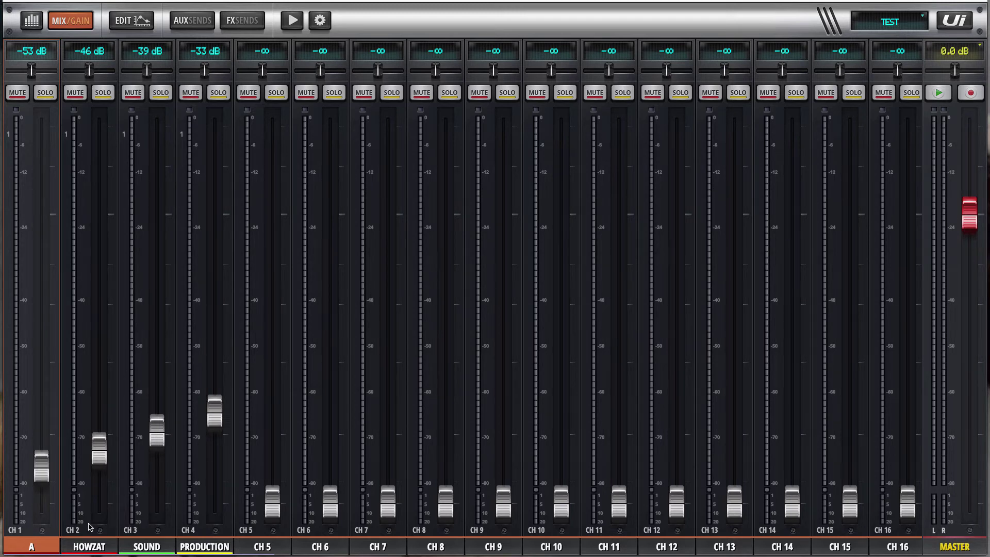
Create view group 1 named 'bob' containing A and PRODUCTION
click(32, 19)
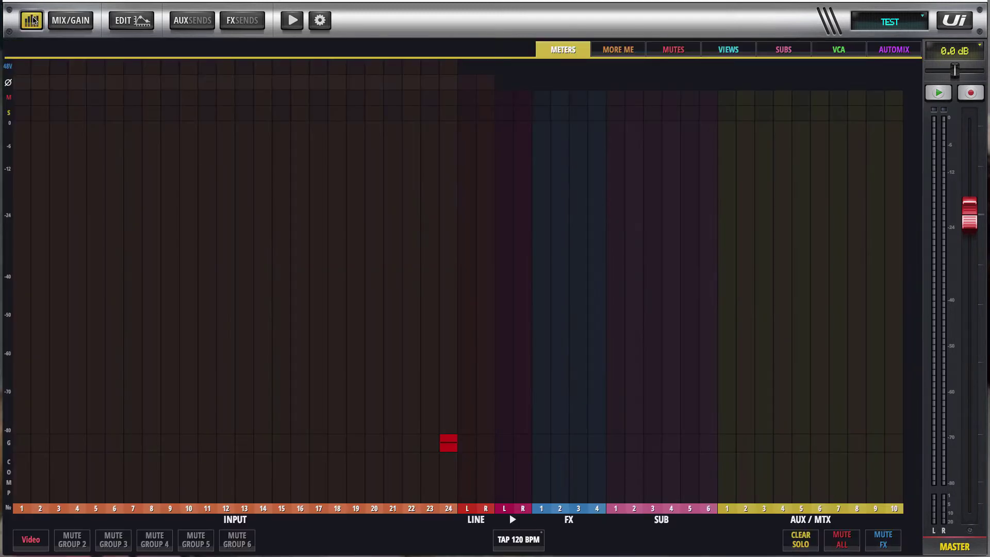
click(725, 51)
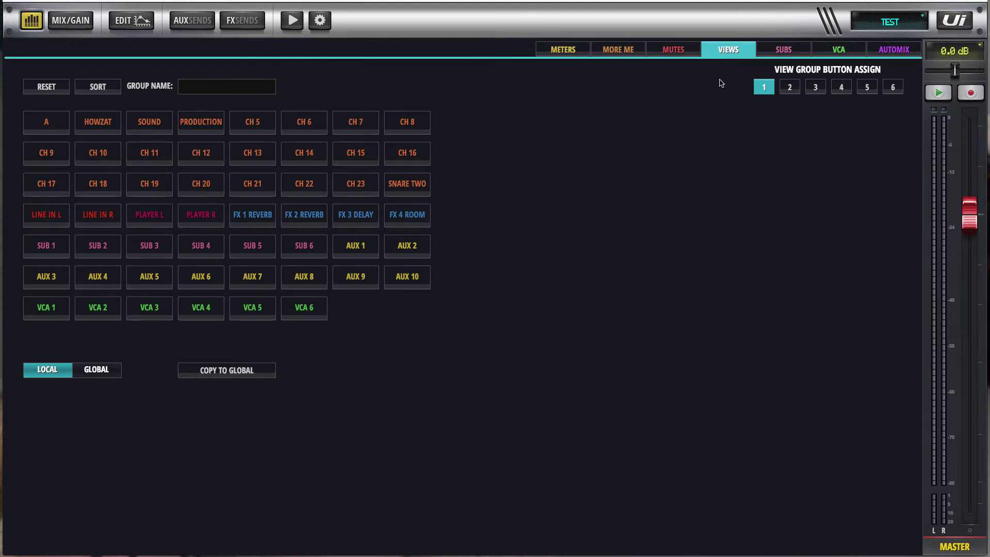
click(59, 129)
click(212, 126)
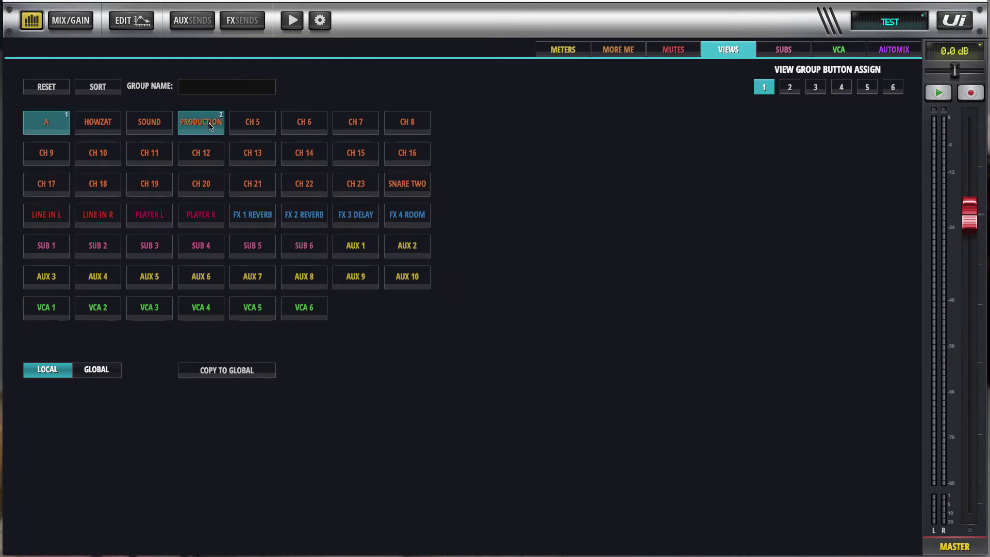
click(237, 94)
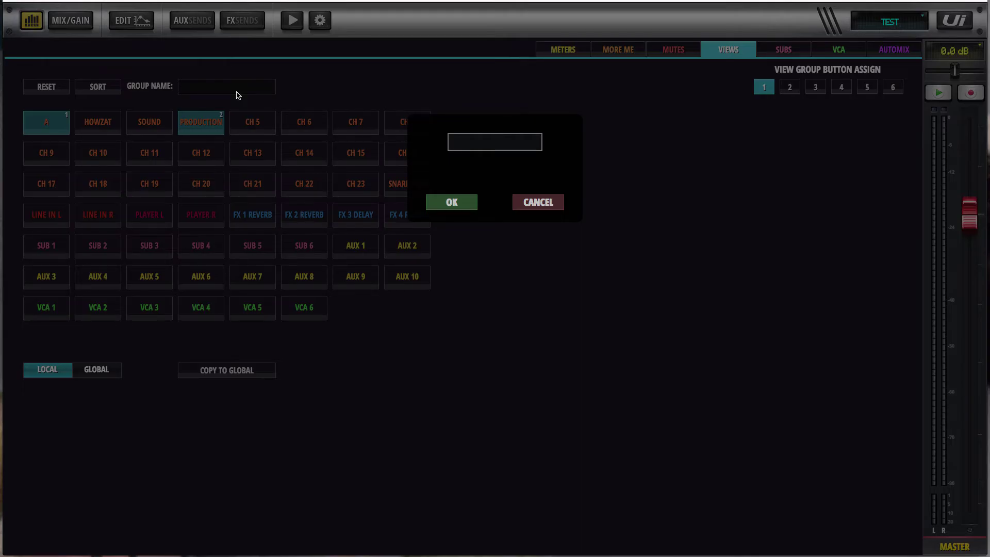
text(bob)
click(450, 201)
Create view group 2 named 'TEd' containing HOWZAT and SOUND, then open the mixer settings
click(794, 86)
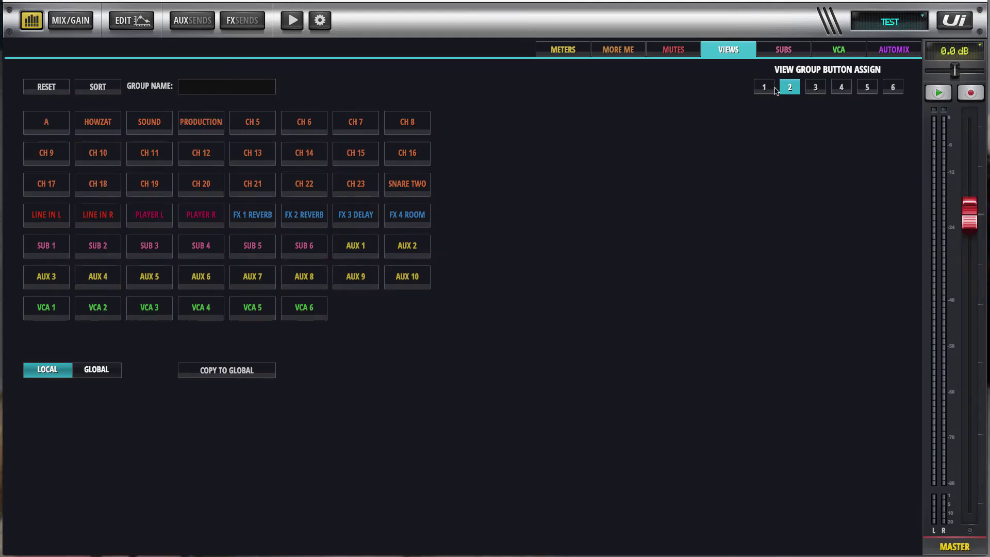
click(105, 122)
click(142, 123)
click(217, 94)
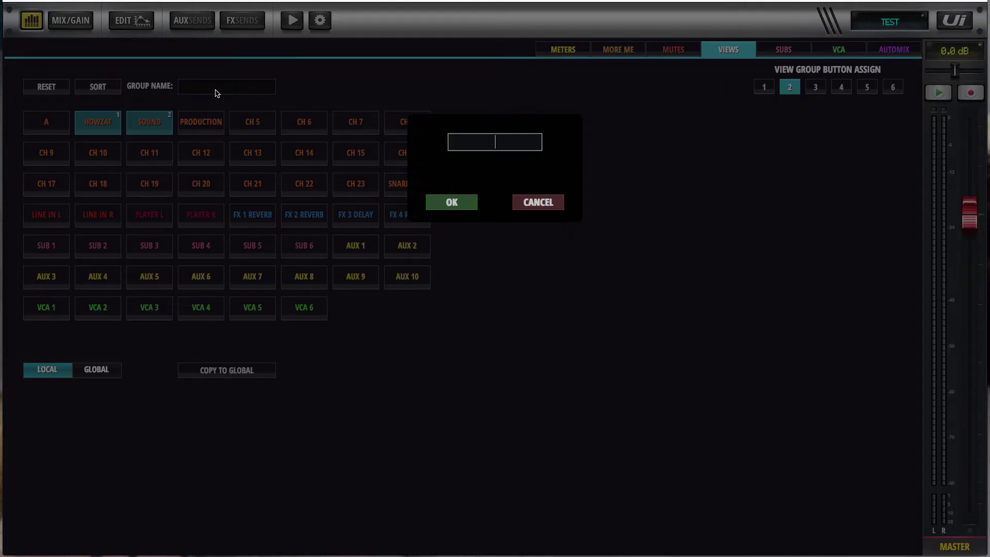
text(TEd)
click(458, 205)
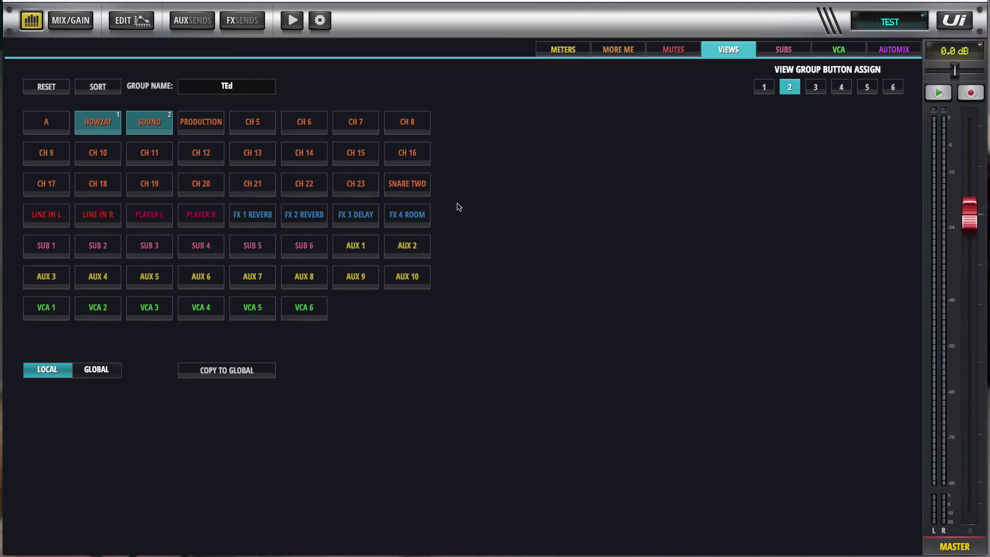
click(953, 20)
click(953, 21)
Turn on Bigger Slideout in local settings and confirm the reload
click(852, 70)
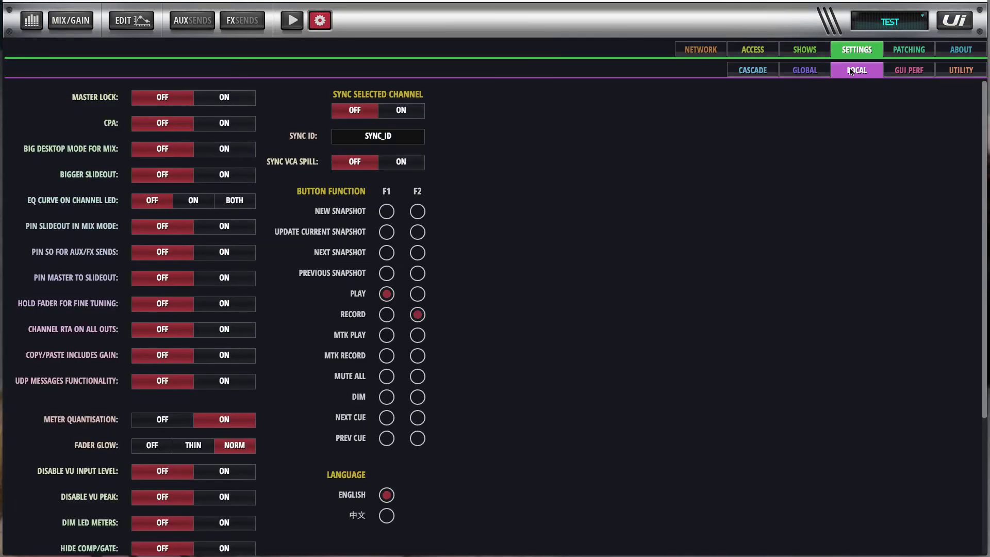
click(217, 176)
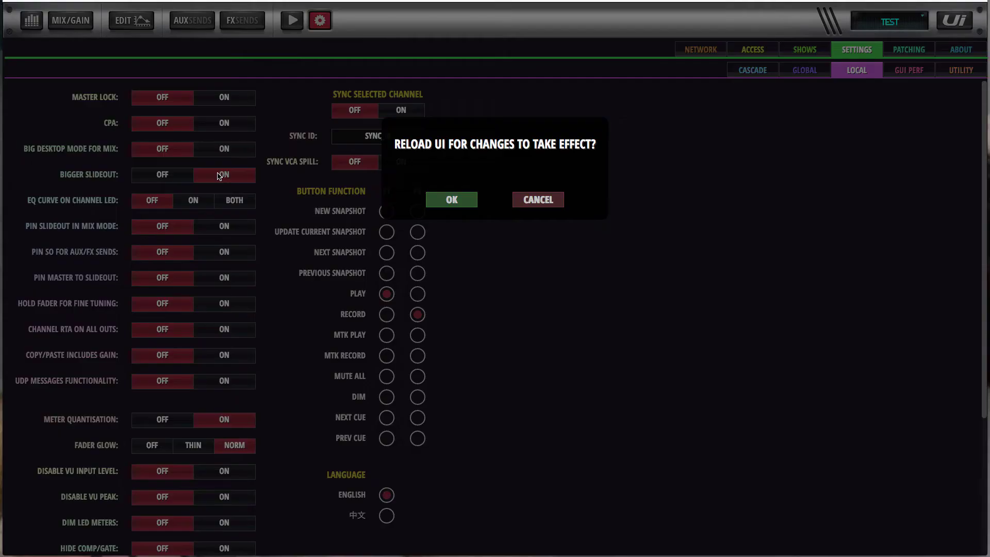
click(460, 206)
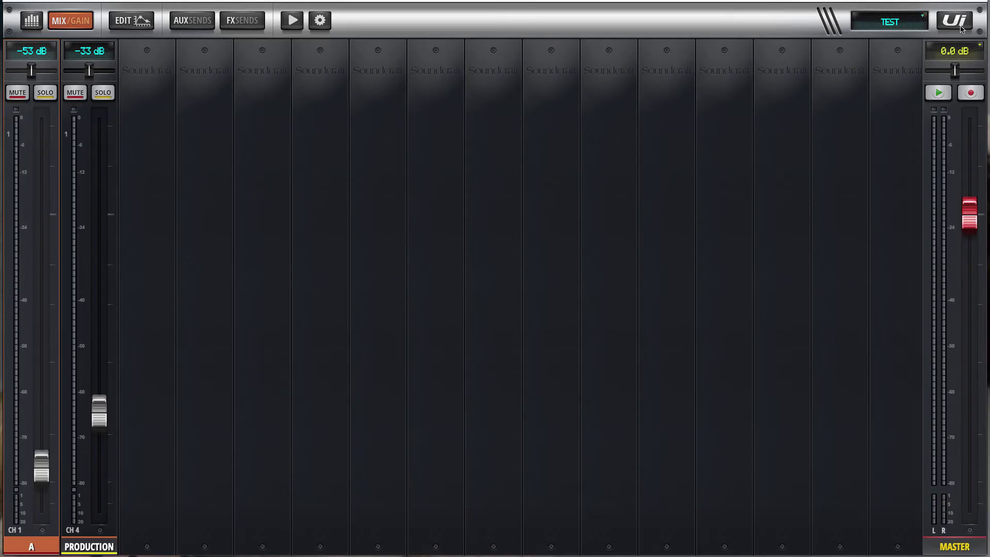
Try the bob and TEd view groups, then toggle the Video mute group on and off
click(964, 25)
click(929, 351)
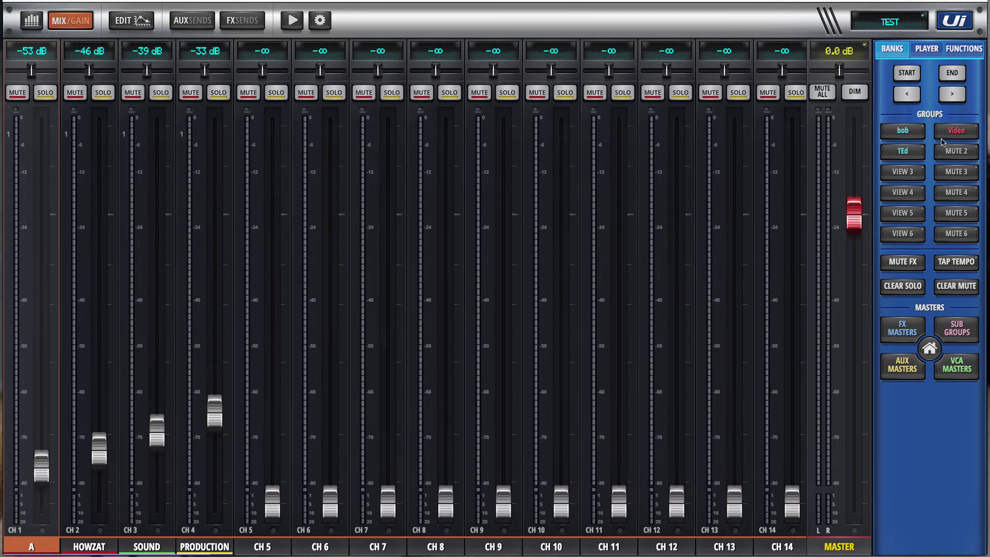
click(903, 133)
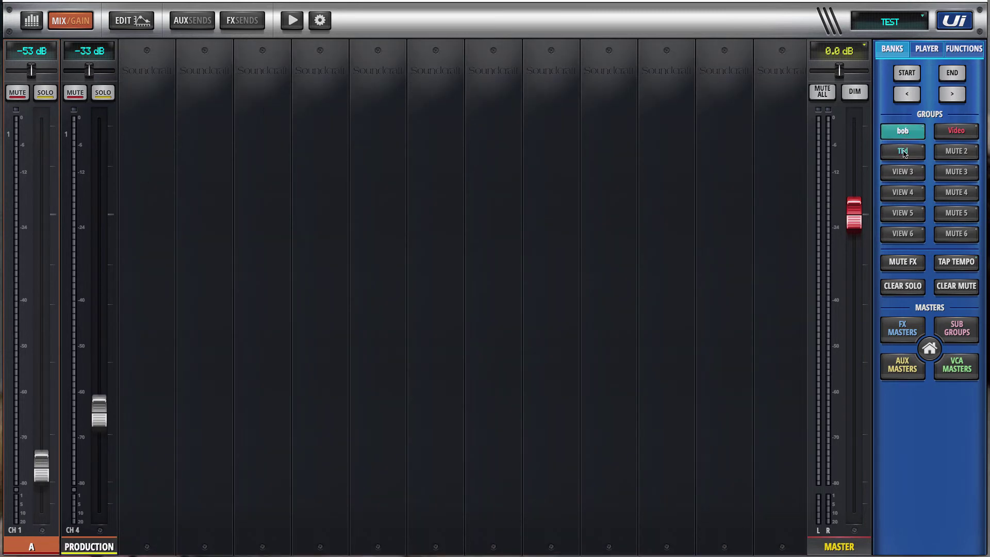
click(904, 152)
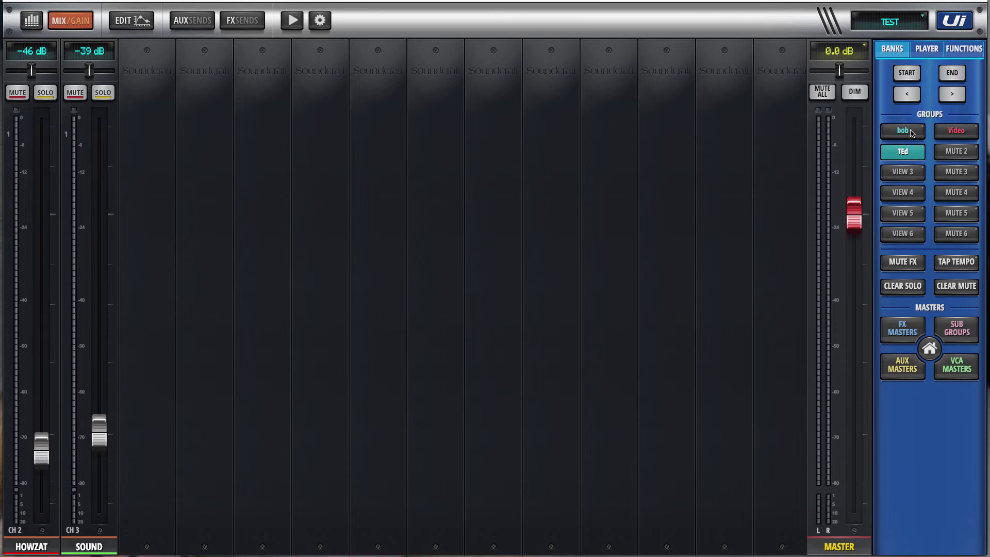
click(929, 348)
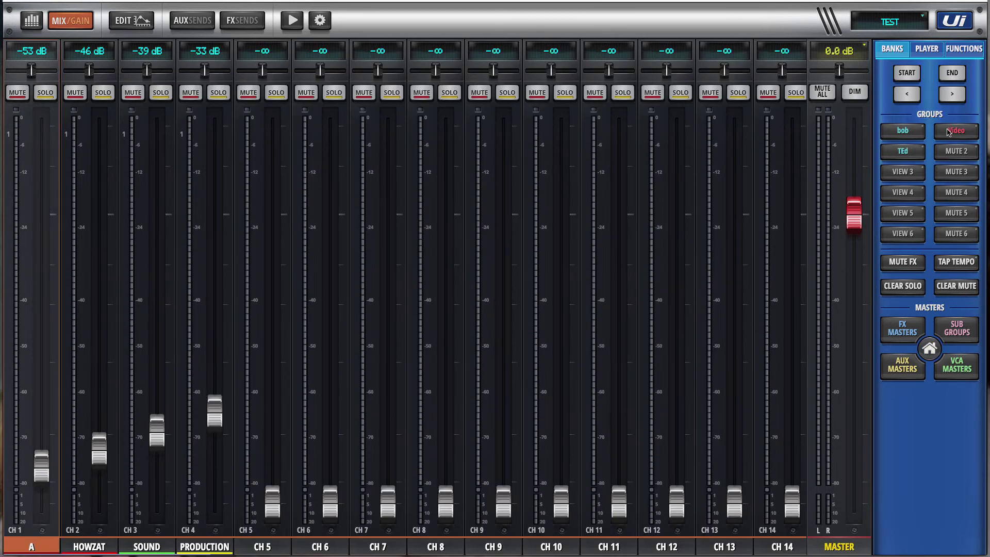
click(954, 132)
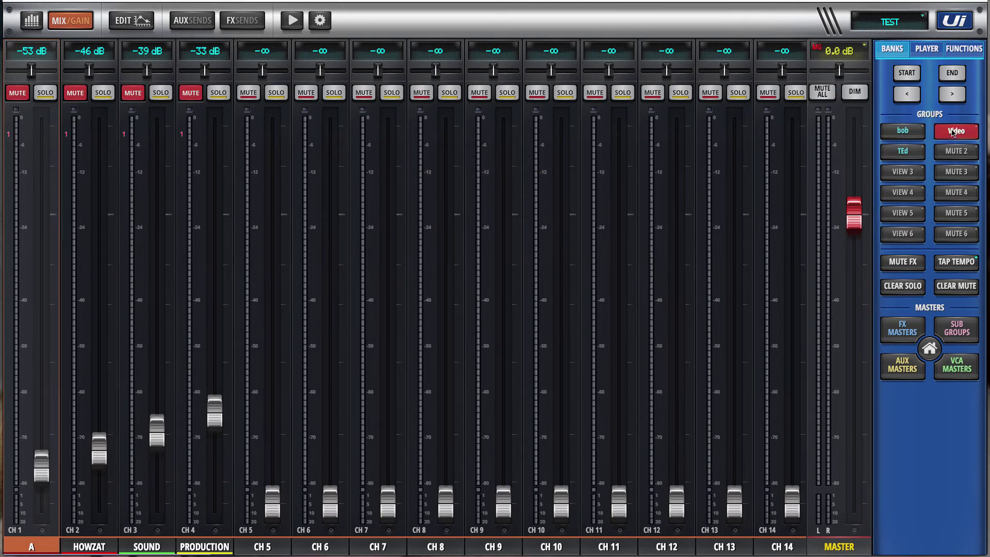
click(954, 132)
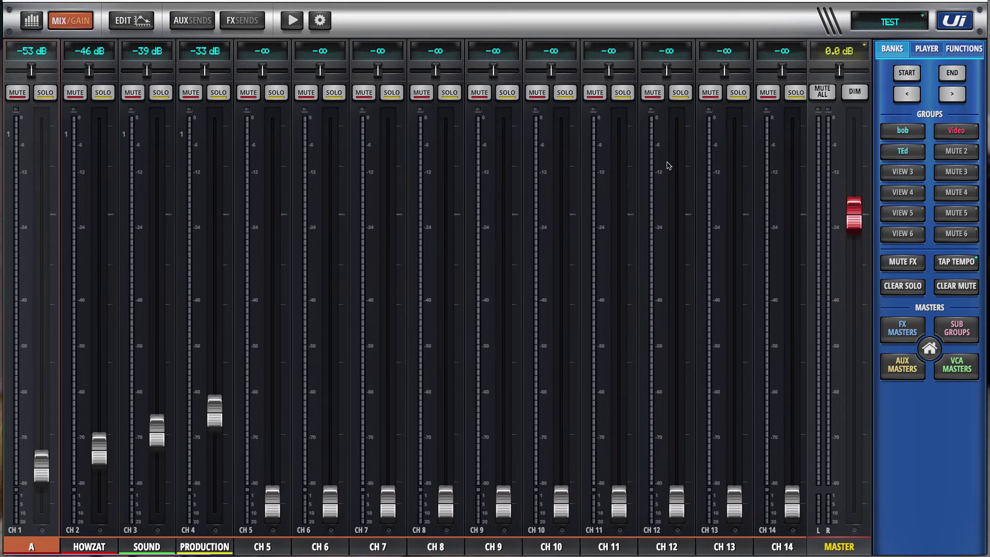
Turn on Big Desktop Mode for Mix in local settings and confirm the reload
click(320, 21)
click(861, 70)
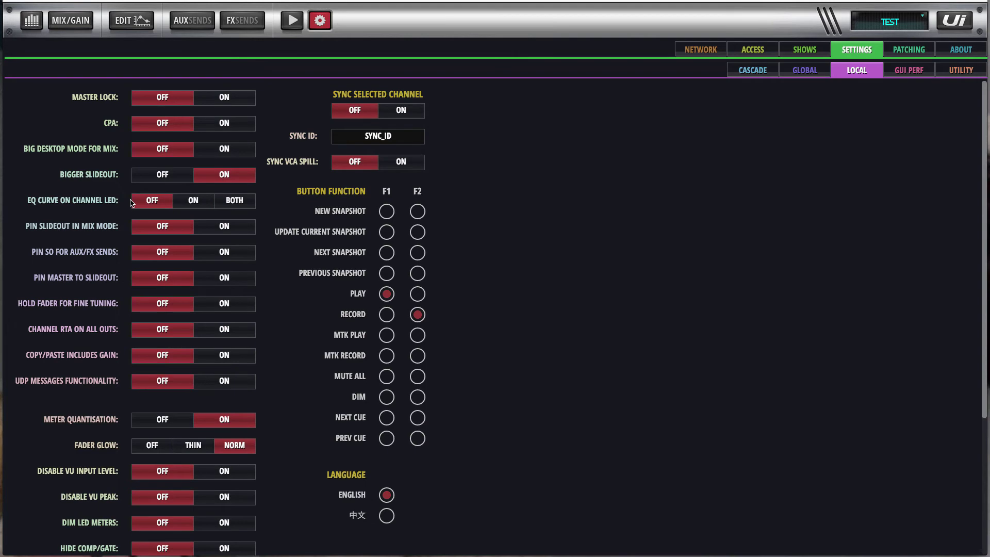
click(215, 152)
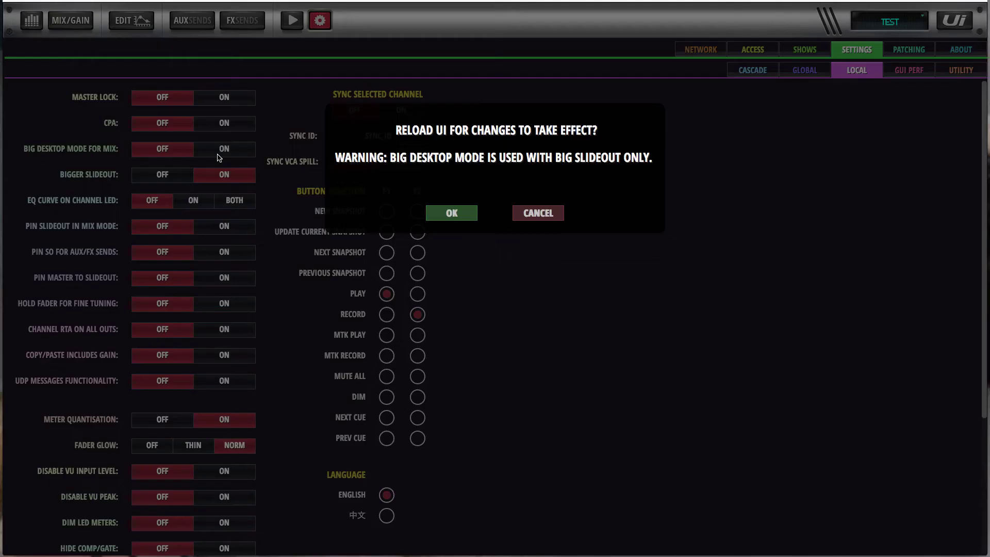
click(451, 213)
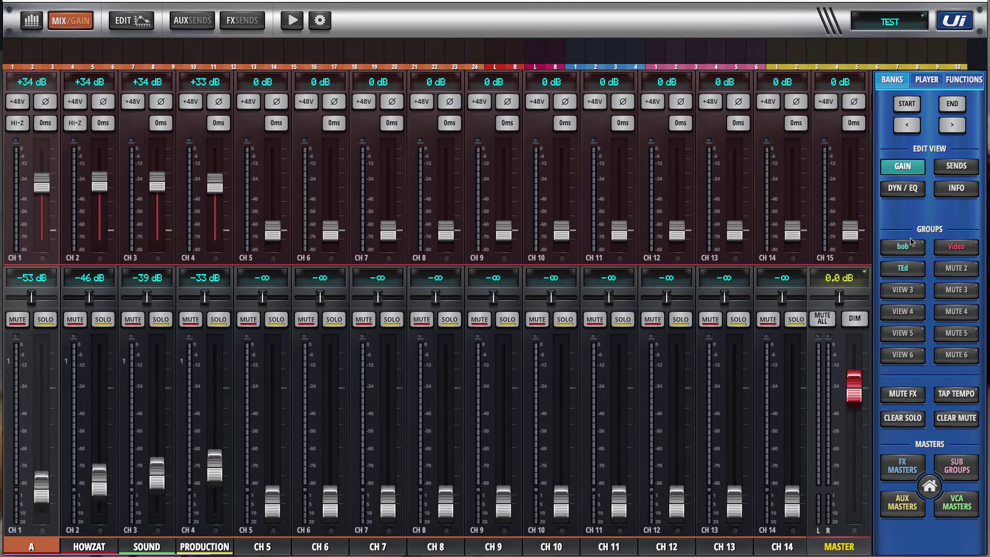
click(953, 248)
click(952, 248)
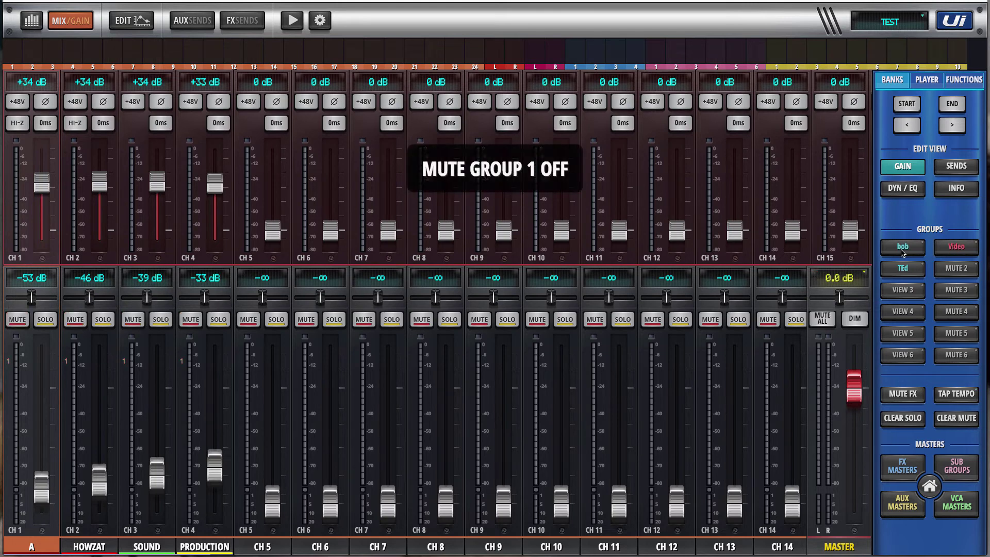
click(903, 248)
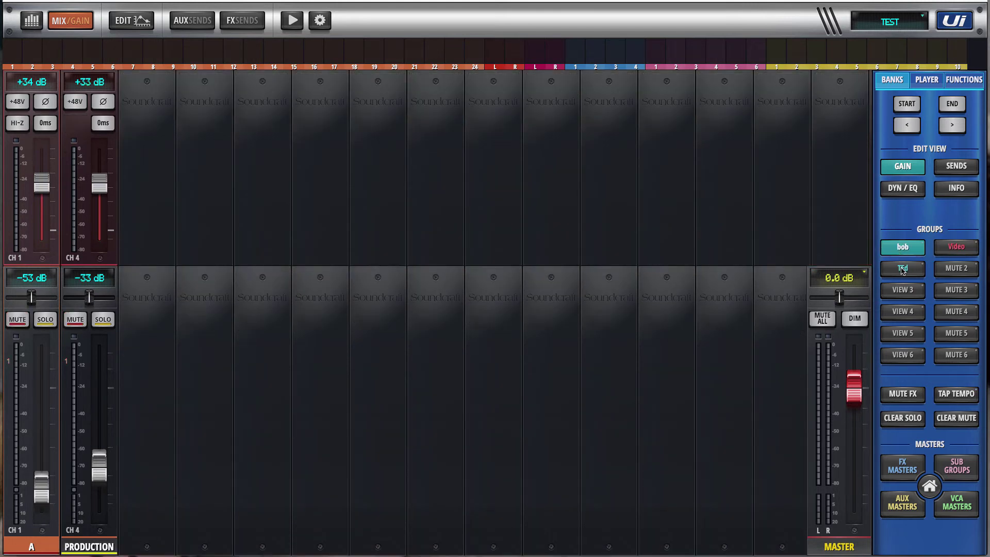
click(903, 268)
click(900, 249)
click(929, 486)
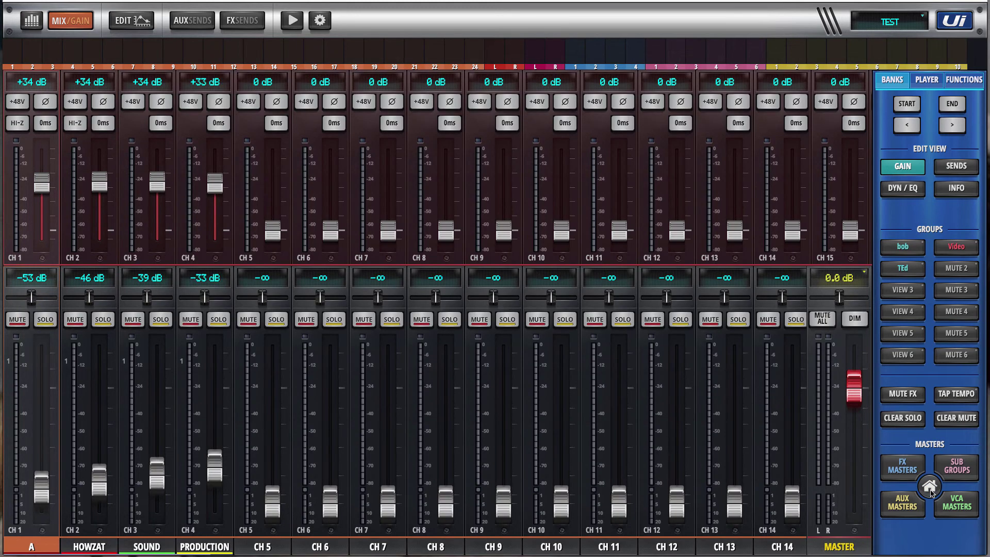
Save the current local settings as a new preset named 'Video Test Mac Book'
click(325, 26)
click(854, 75)
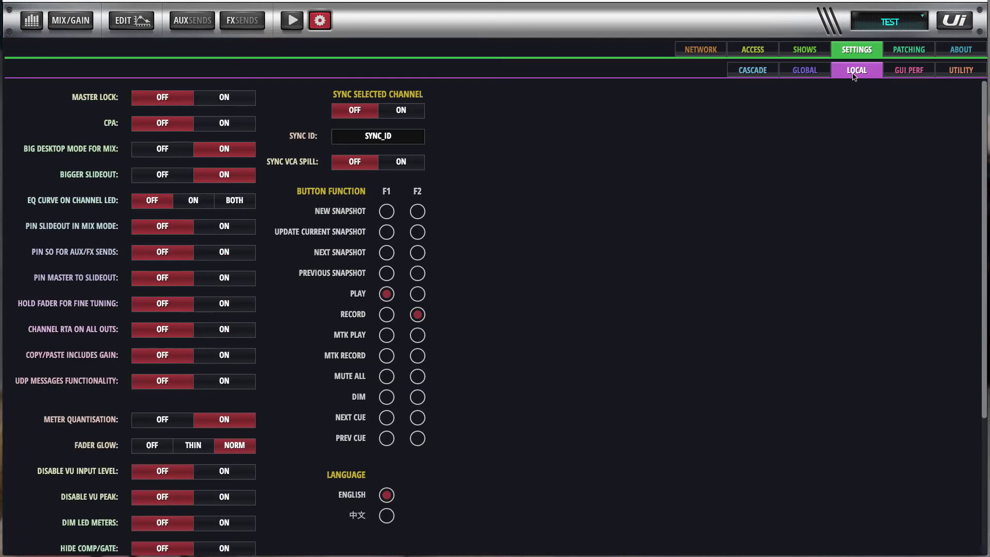
drag(531, 437, 534, 187)
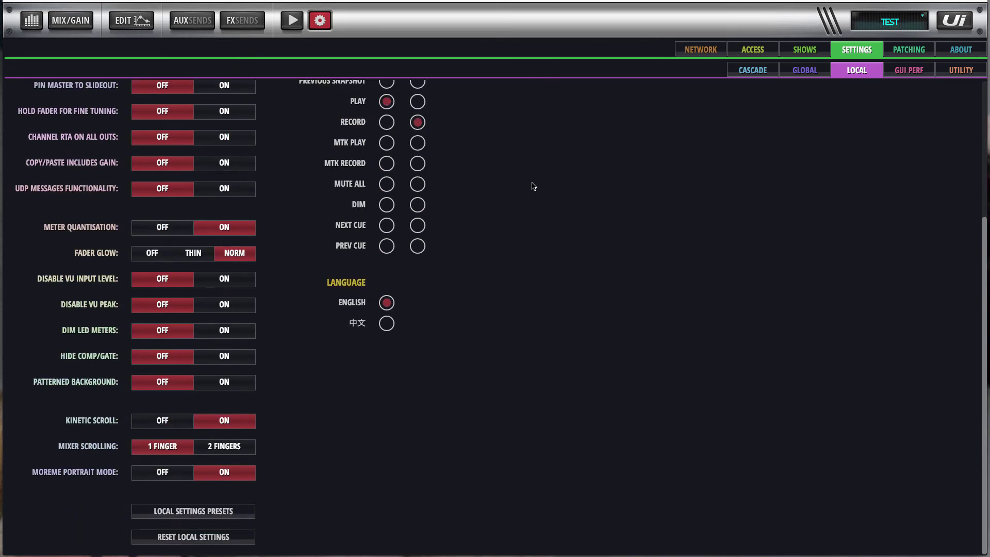
click(187, 512)
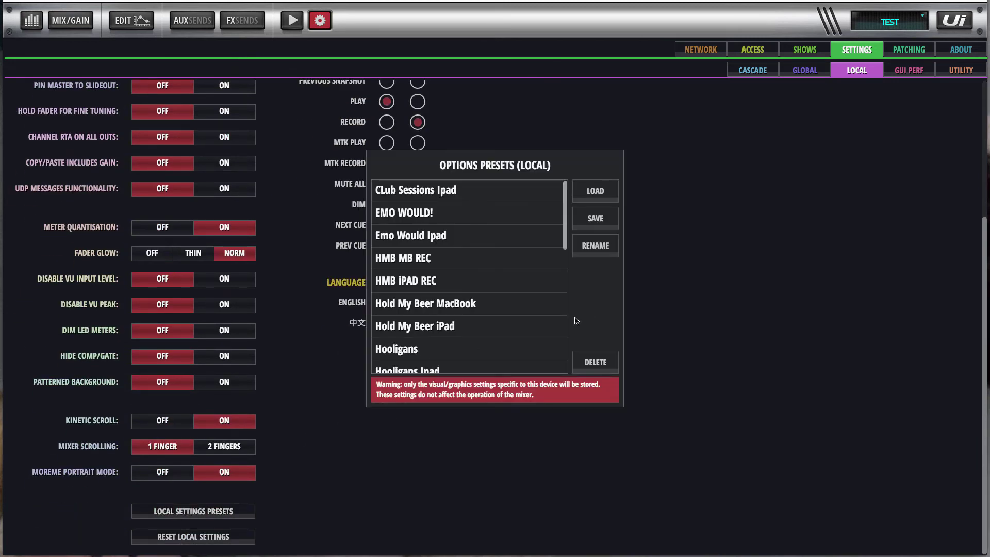
click(599, 225)
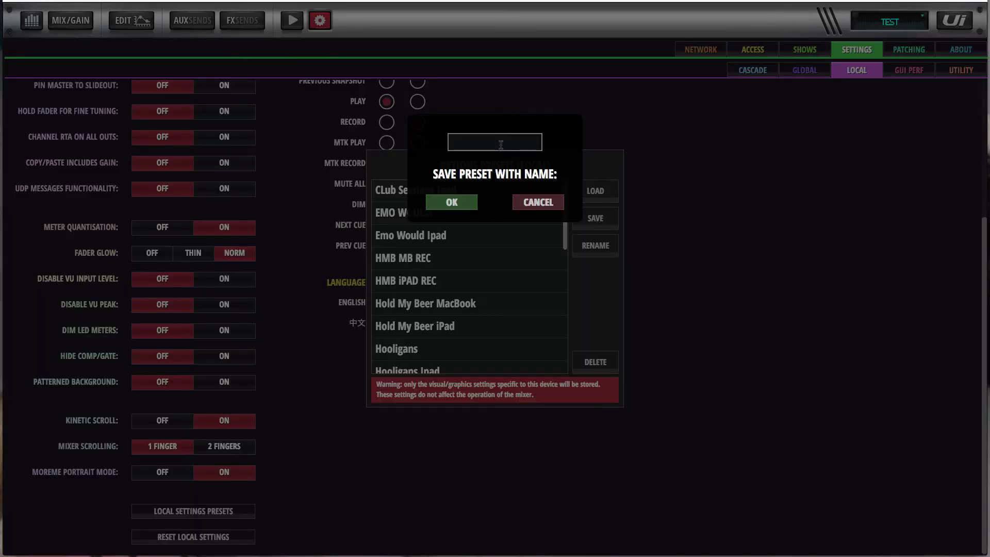
text(Video TEs)
key(BackSpace)
text(t Mac Book)
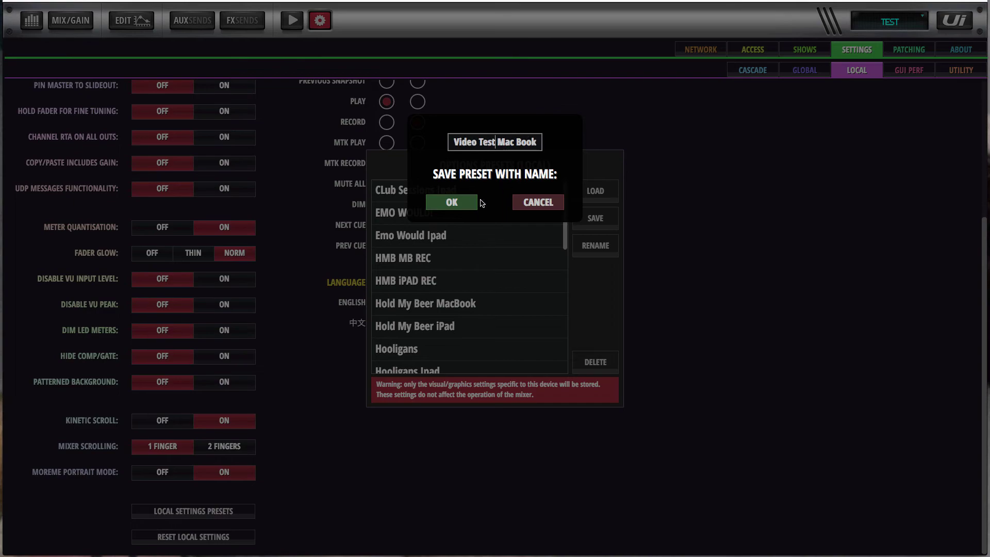
click(471, 203)
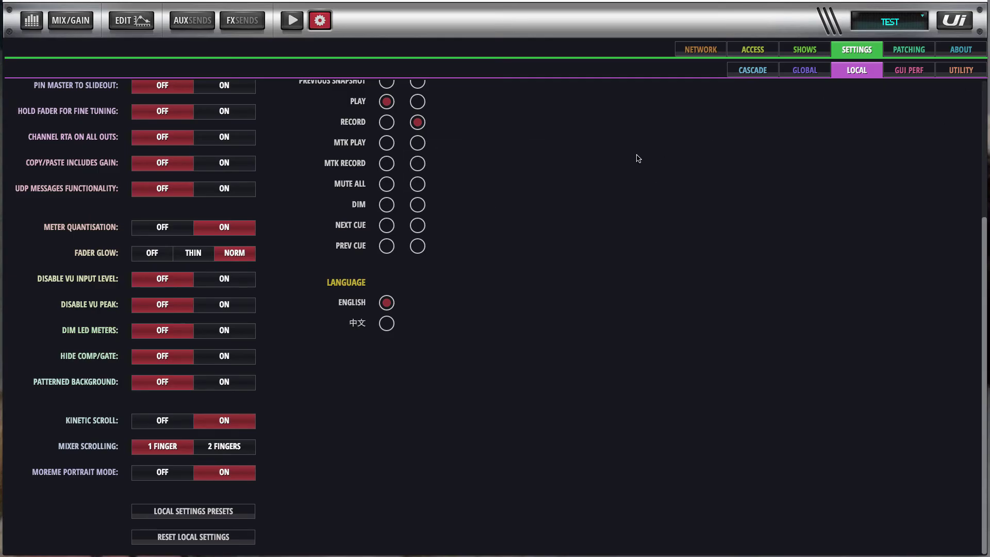
Check the presets list for the new entry and return to the mixer view
click(216, 514)
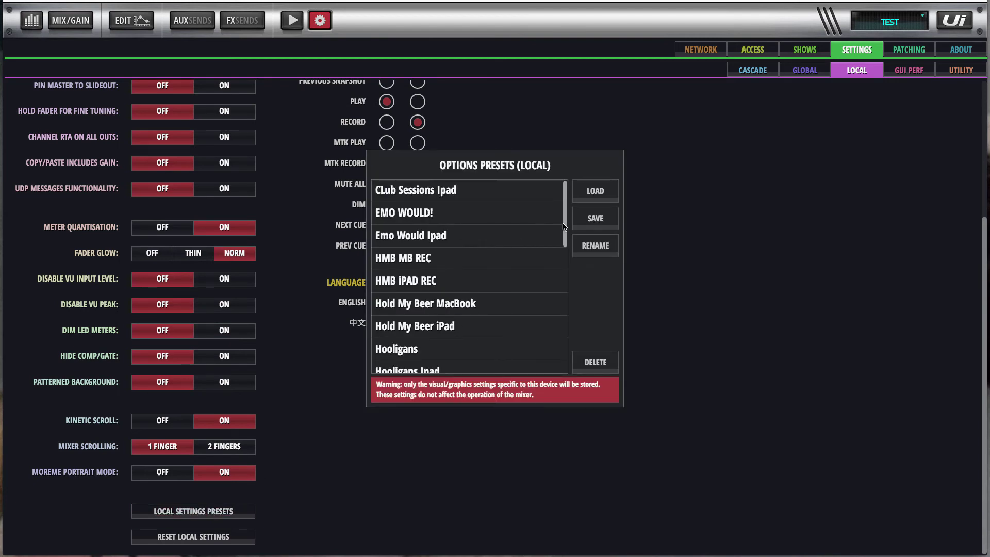
scroll(544, 227, down, 10)
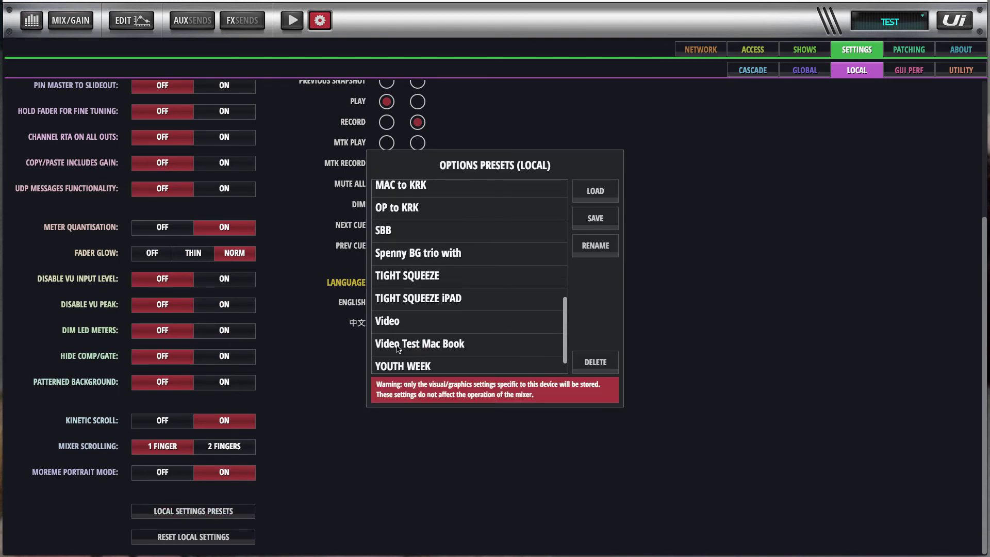
click(743, 322)
click(946, 20)
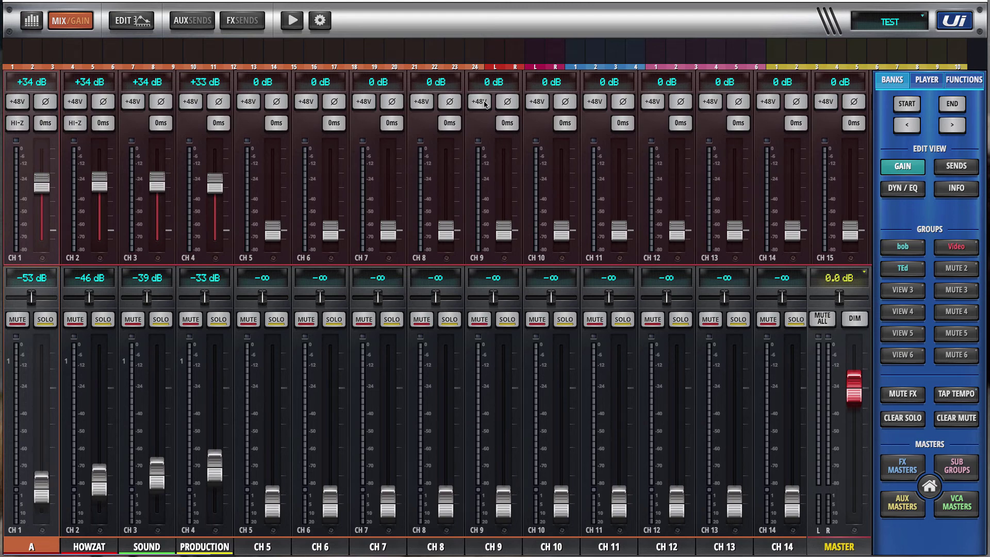
Turn Big Desktop Mode off in the Local settings and confirm the reload
click(320, 21)
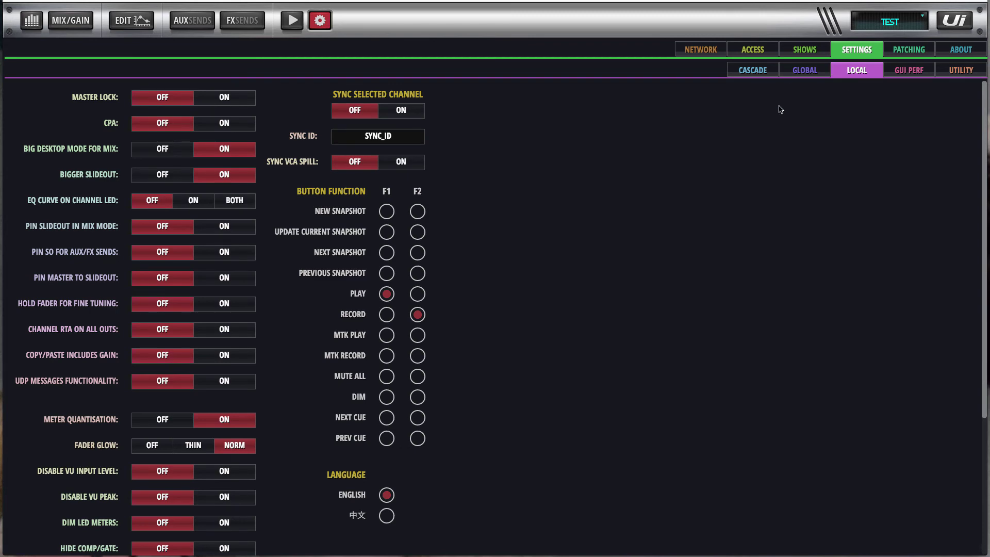
scroll(579, 150, down, 5)
scroll(579, 150, up, 5)
click(161, 151)
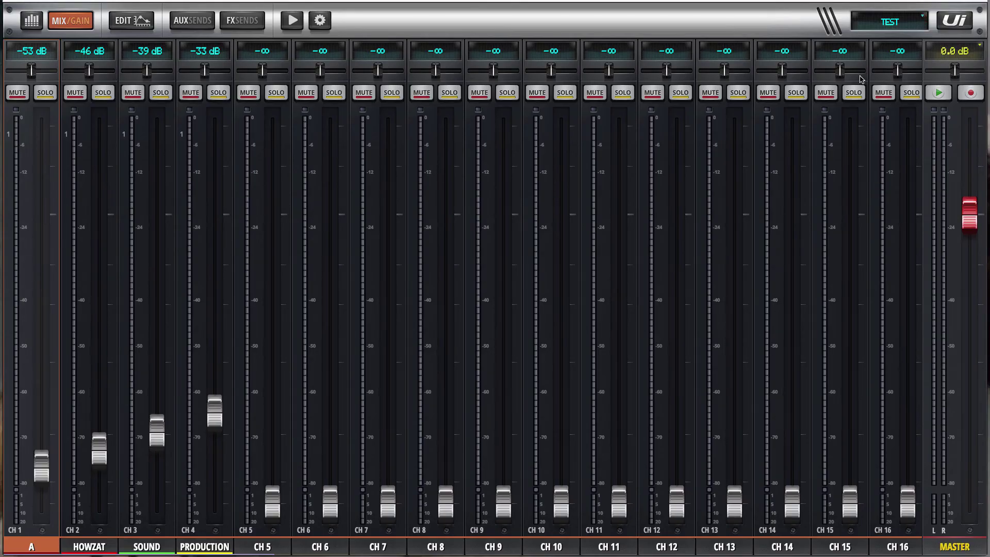
Test the TEd and bob view groups and the Video mute group, then show all channels again
click(902, 151)
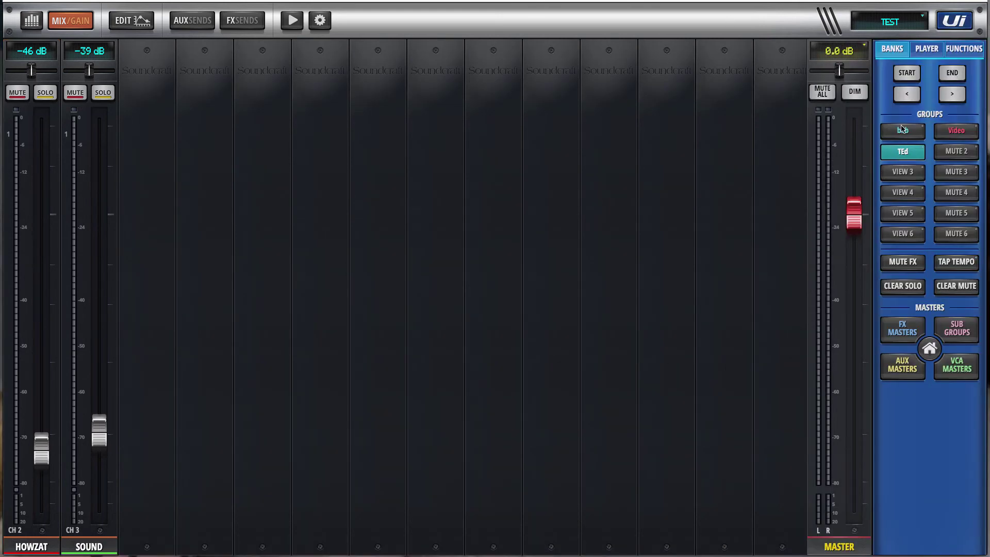
click(902, 133)
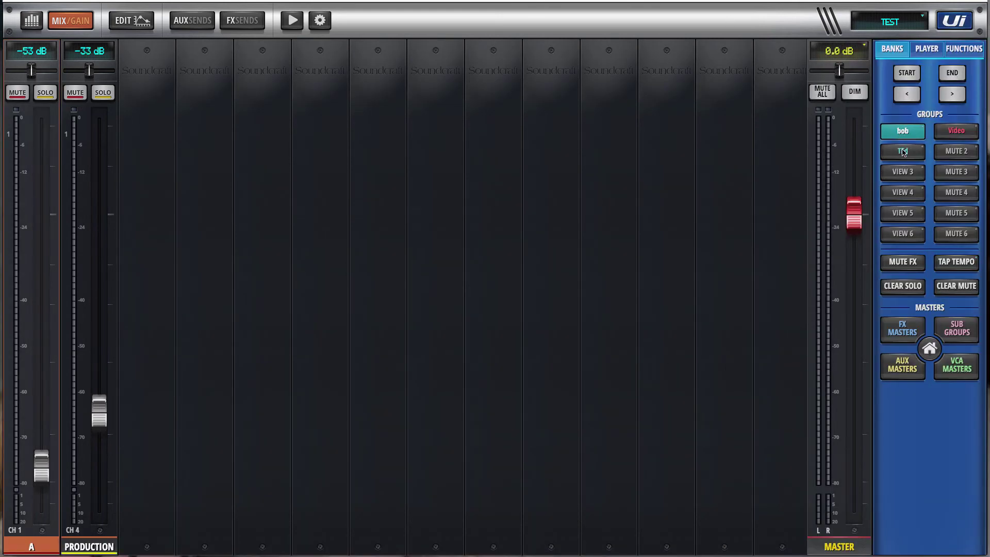
click(902, 151)
click(903, 135)
click(909, 153)
click(953, 136)
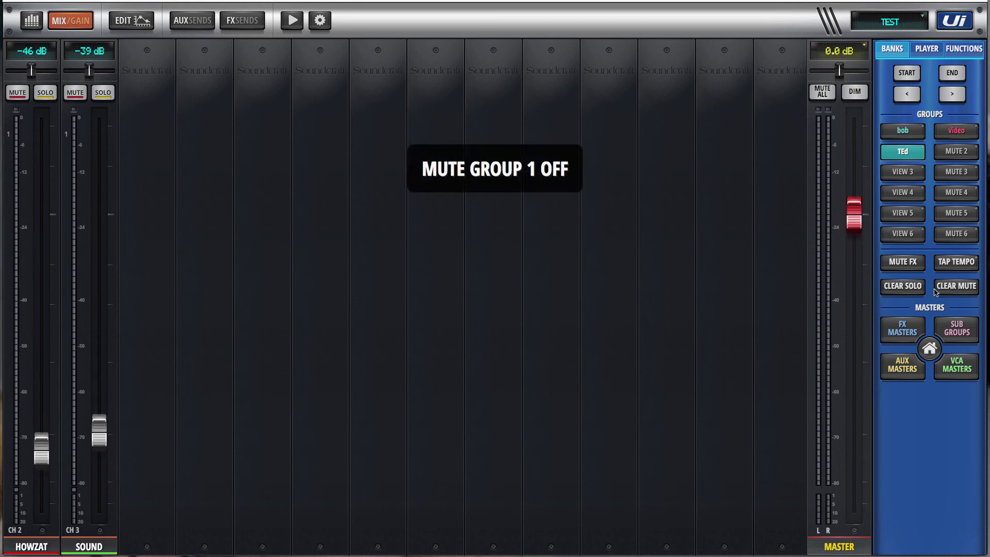
click(931, 350)
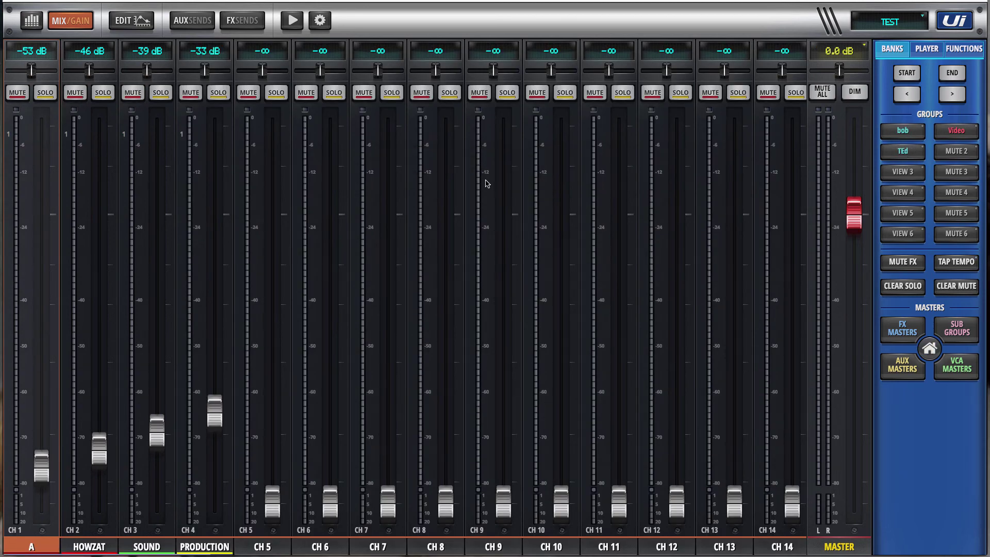
Open Local Settings Presets and select the Video Test Mac Book preset
click(319, 25)
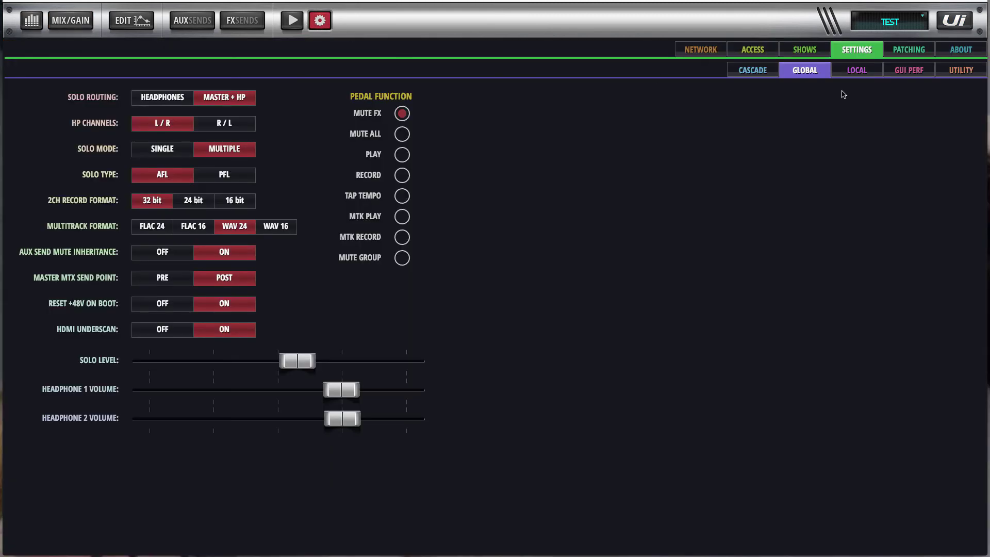
click(856, 73)
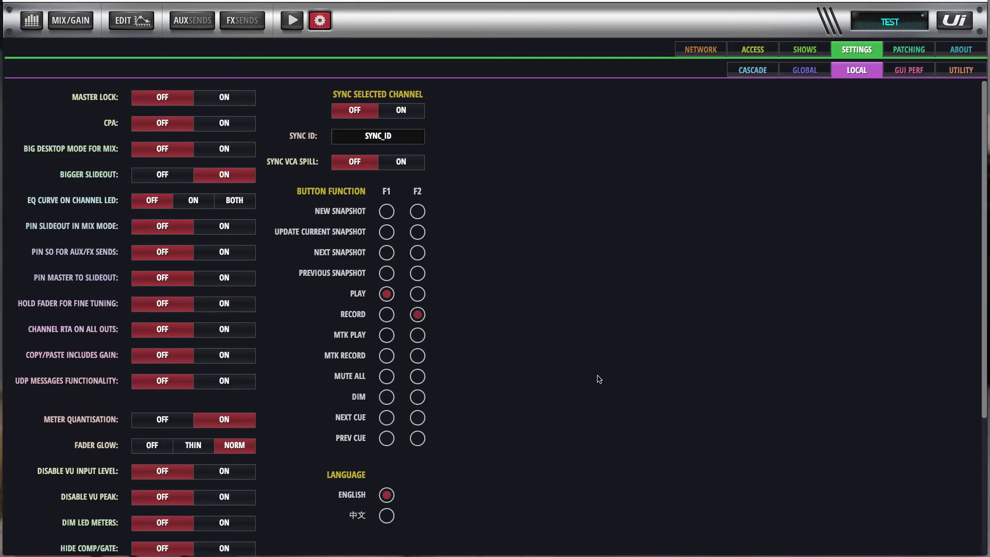
drag(584, 409, 642, 106)
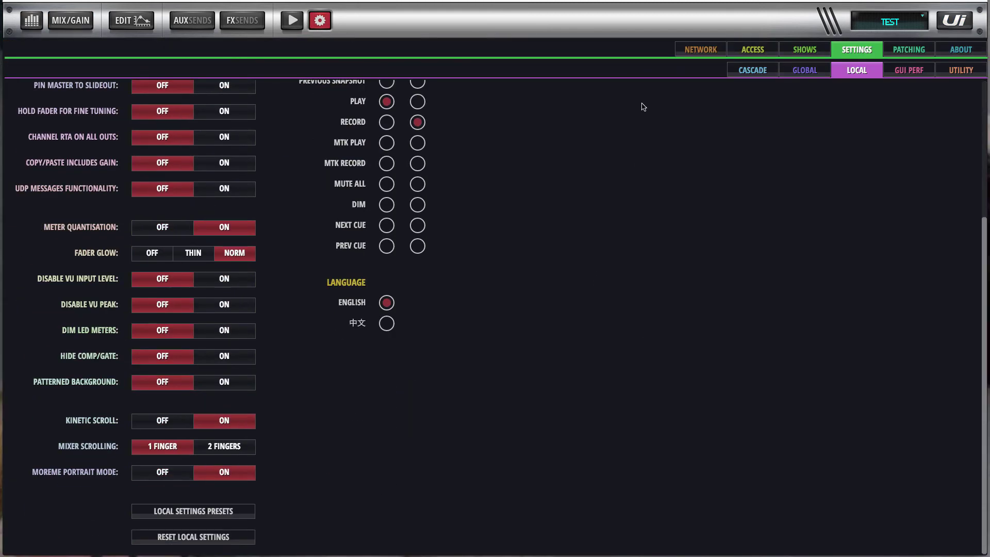
click(225, 513)
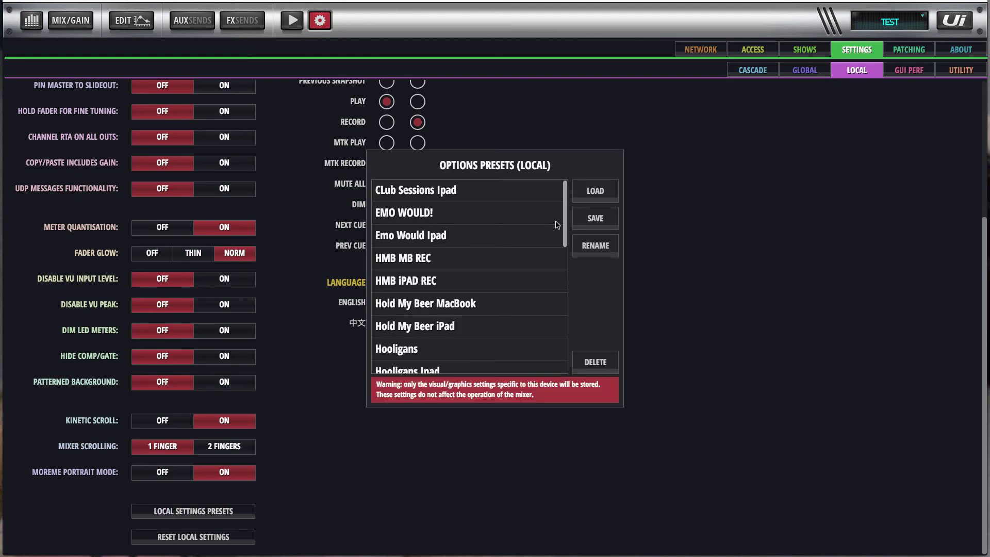
drag(564, 225, 562, 358)
click(457, 335)
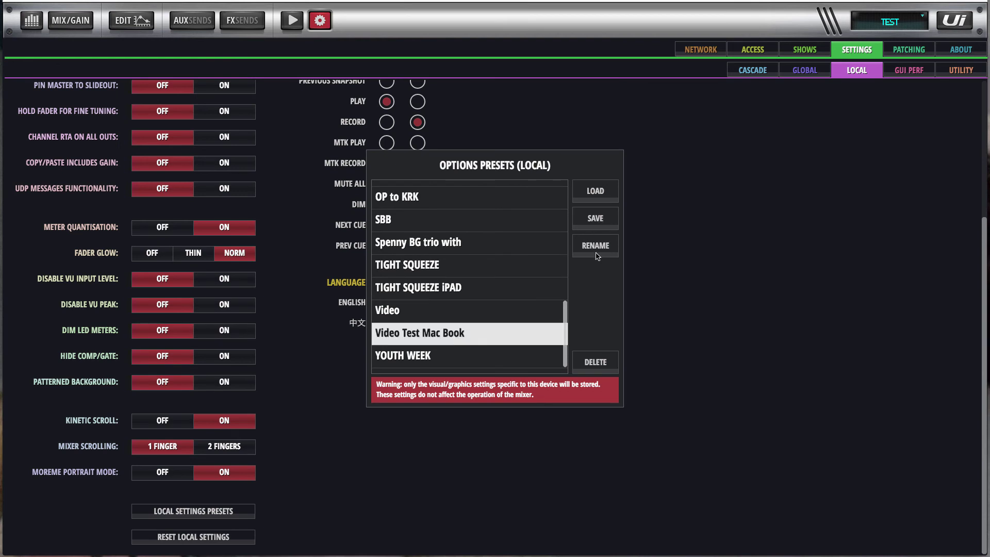
Save the current layout as a new preset named 'Video Test Ipad' and return to the mixer
click(600, 223)
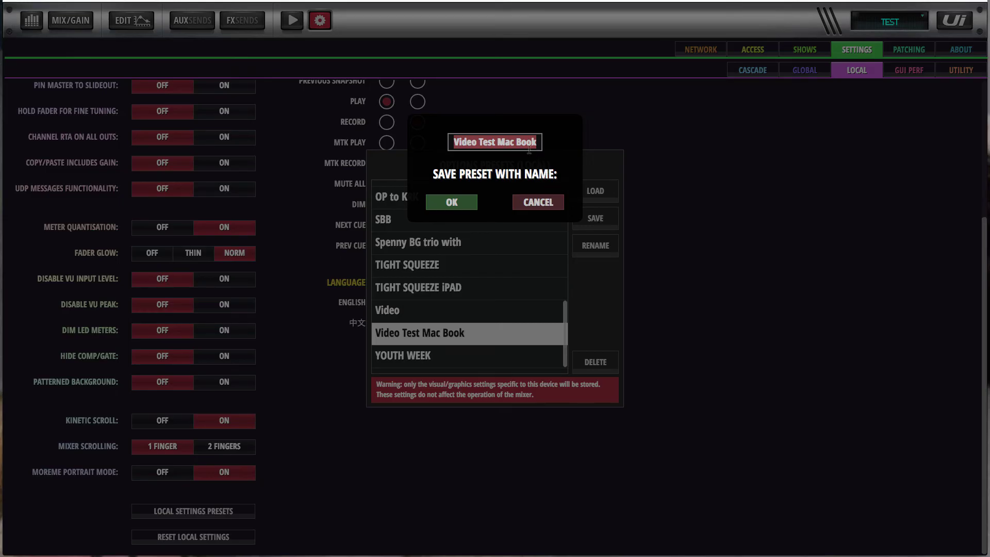
click(535, 142)
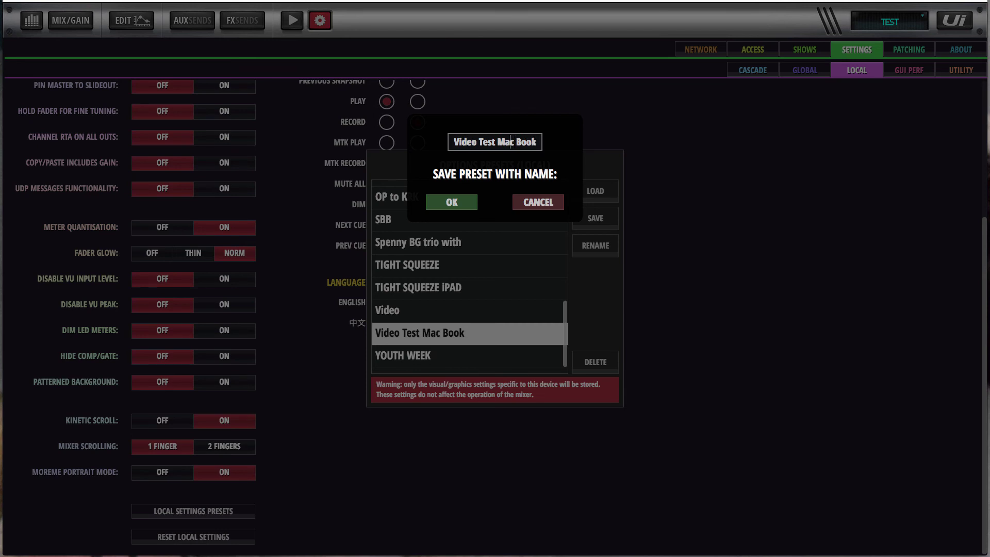
key(BackSpace)
key(BackSpace)
key(BackSpace)
key(BackSpace)
key(BackSpace)
key(BackSpace)
key(BackSpace)
key(BackSpace)
key(BackSpace)
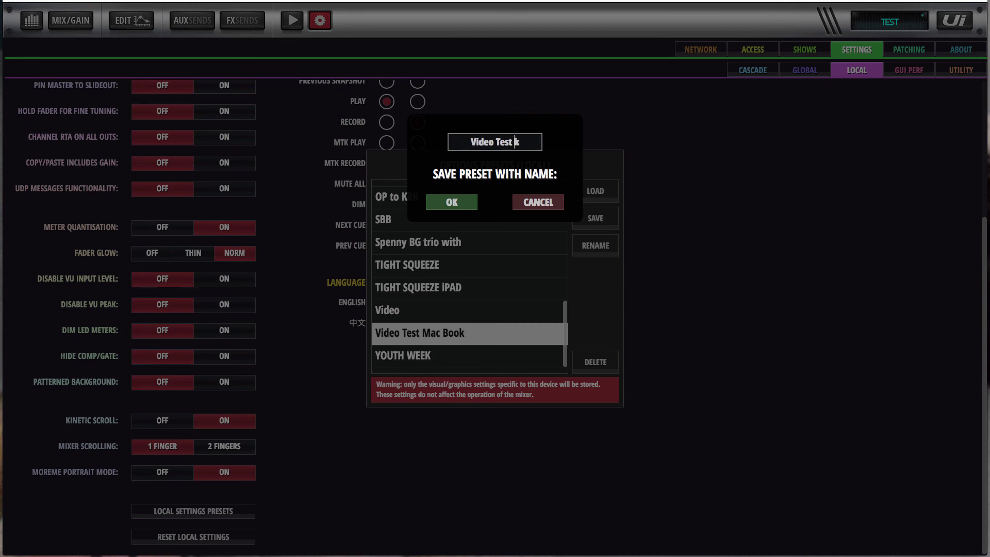
text(Ipad)
click(462, 206)
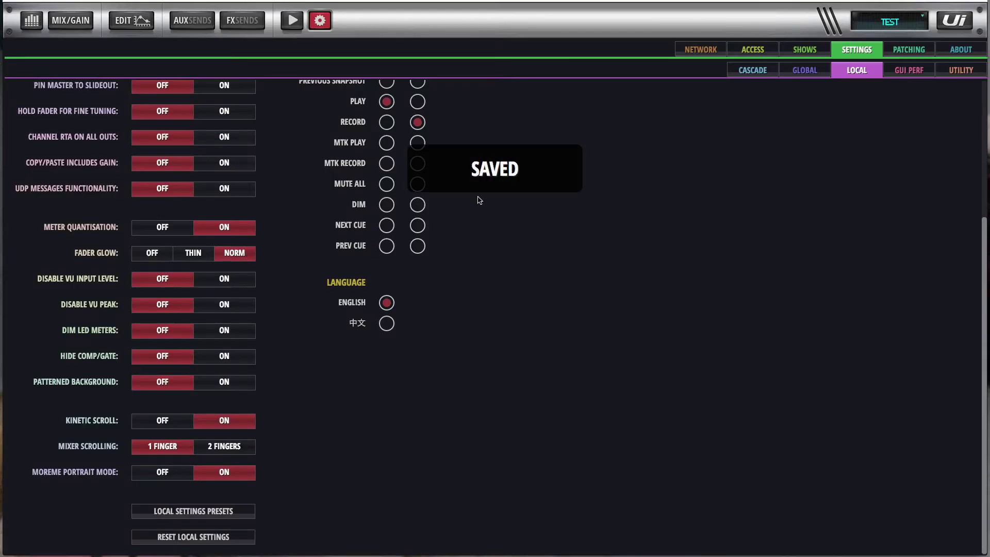
click(956, 24)
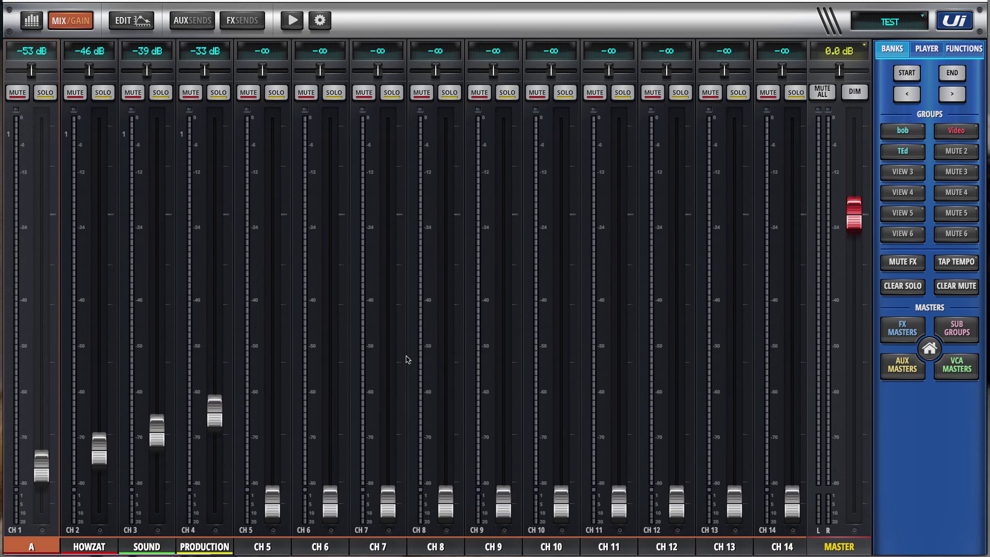
Load the Video Test Mac Book preset from Local Settings Presets and confirm the UI reload
click(320, 21)
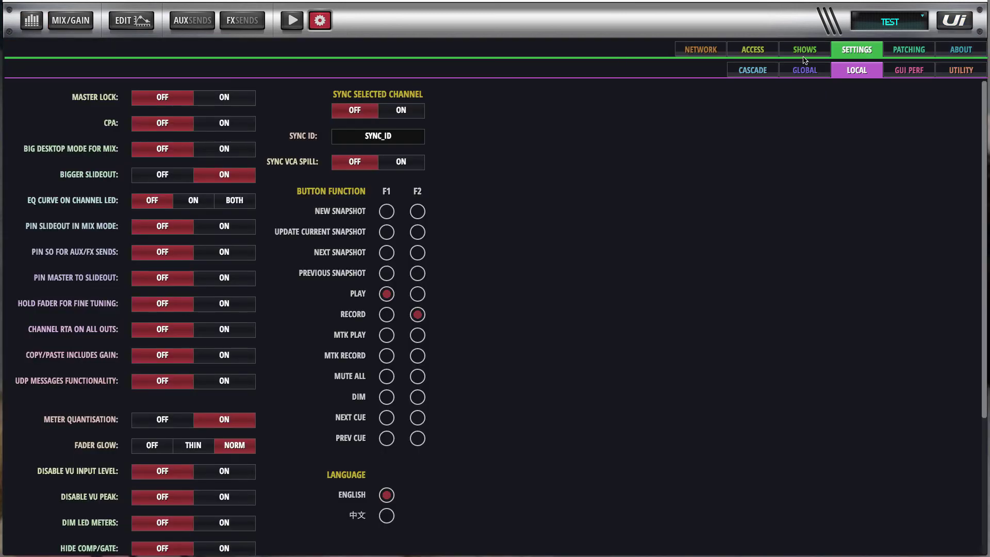
drag(535, 376, 540, 203)
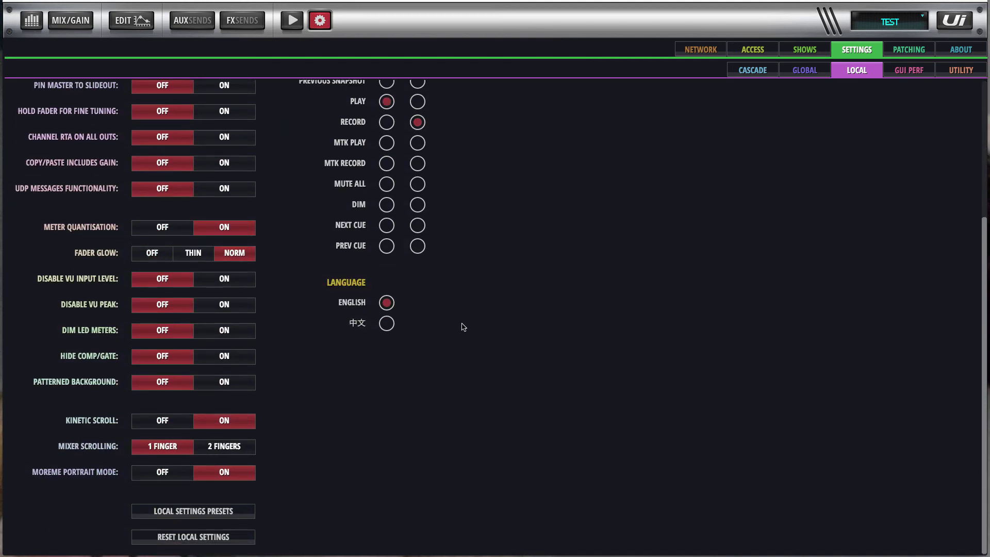
click(193, 512)
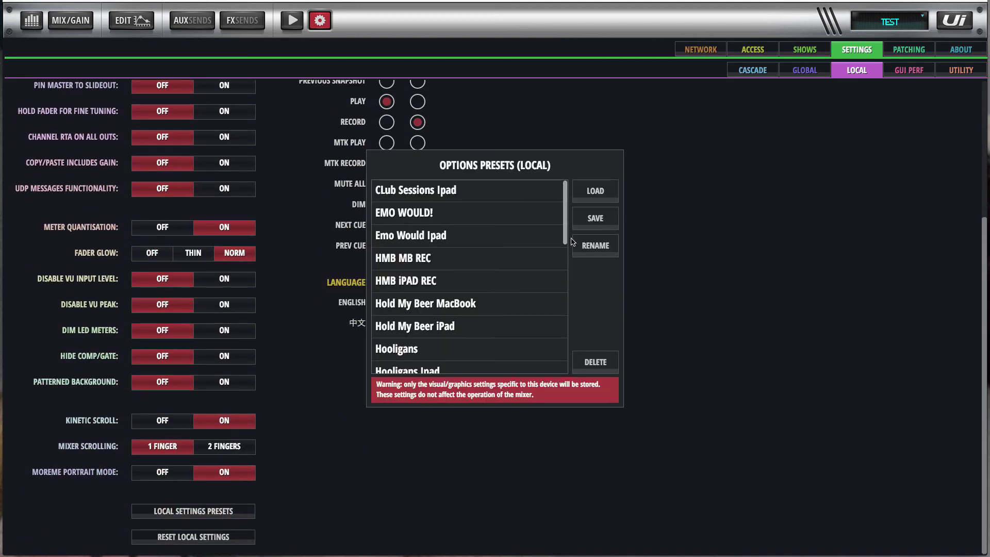
drag(567, 236, 562, 313)
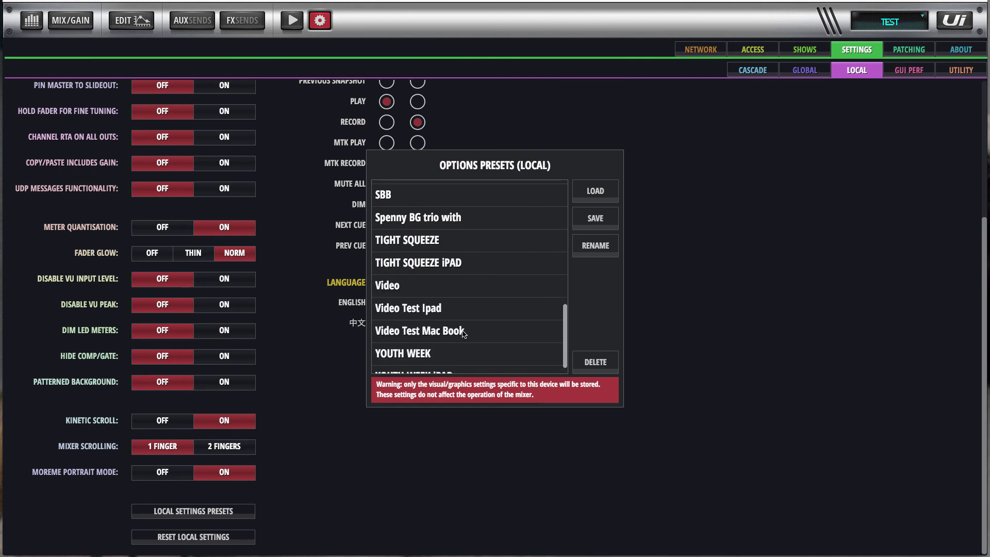
click(462, 336)
click(596, 195)
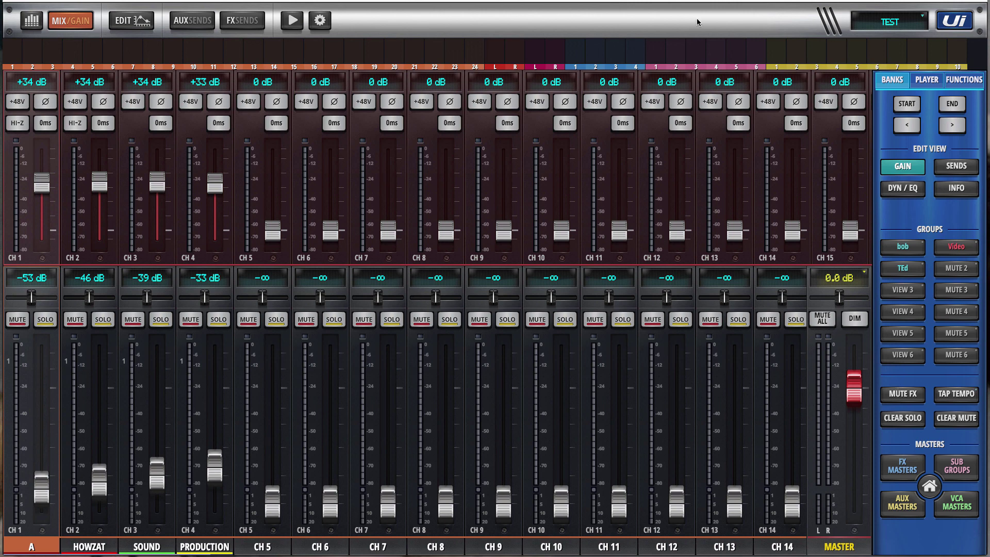
Open Local Settings Presets from the LOCAL settings tab, view its warning, and close it
click(319, 20)
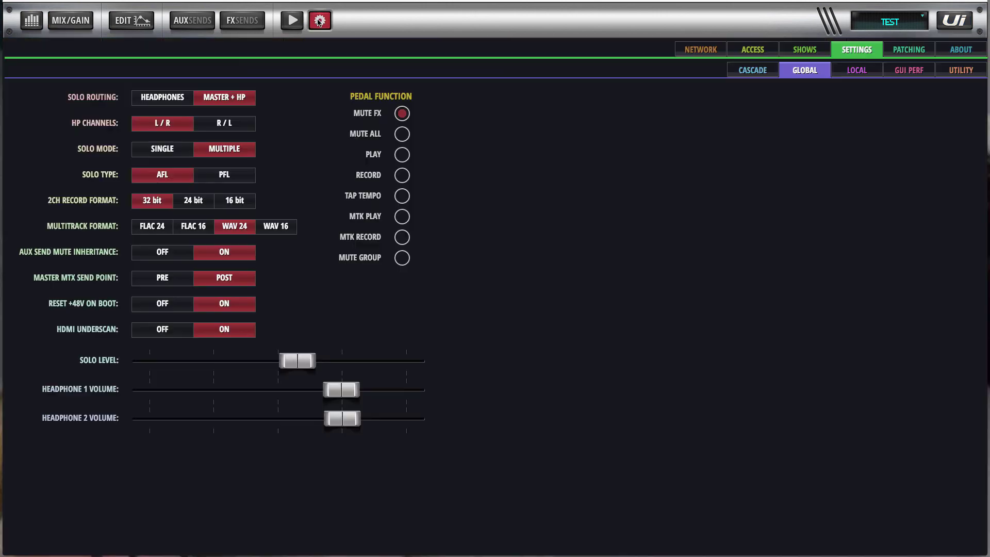
click(869, 73)
scroll(626, 364, down, 5)
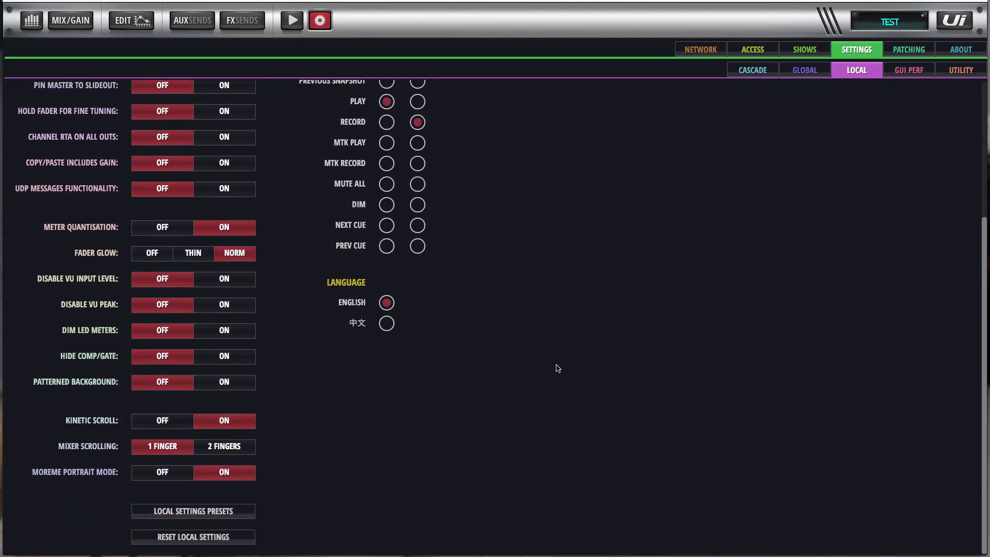
click(231, 518)
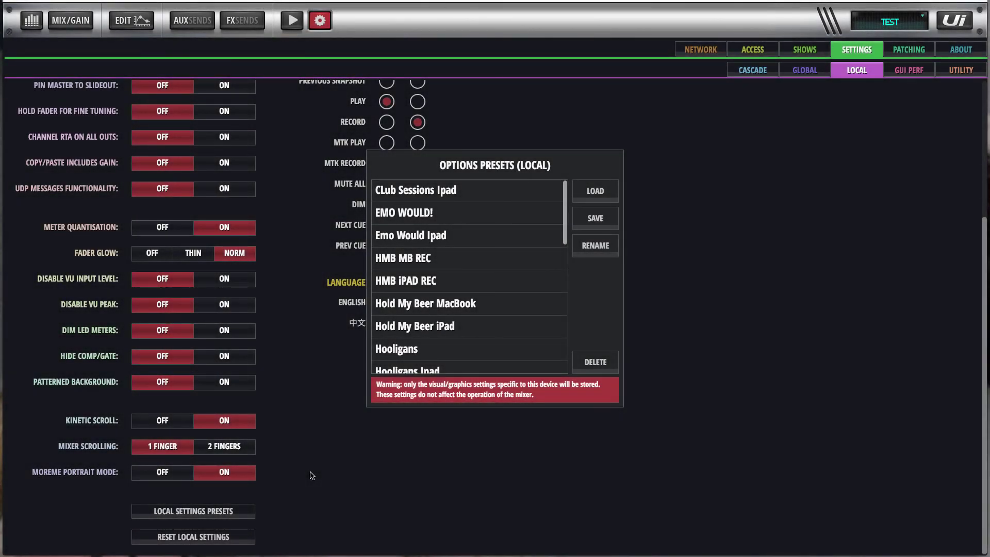
click(746, 368)
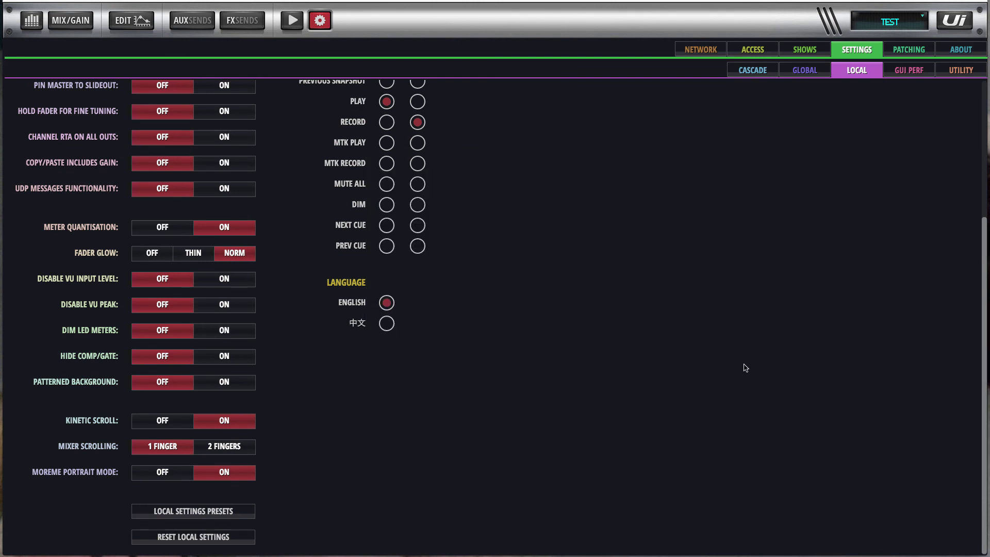